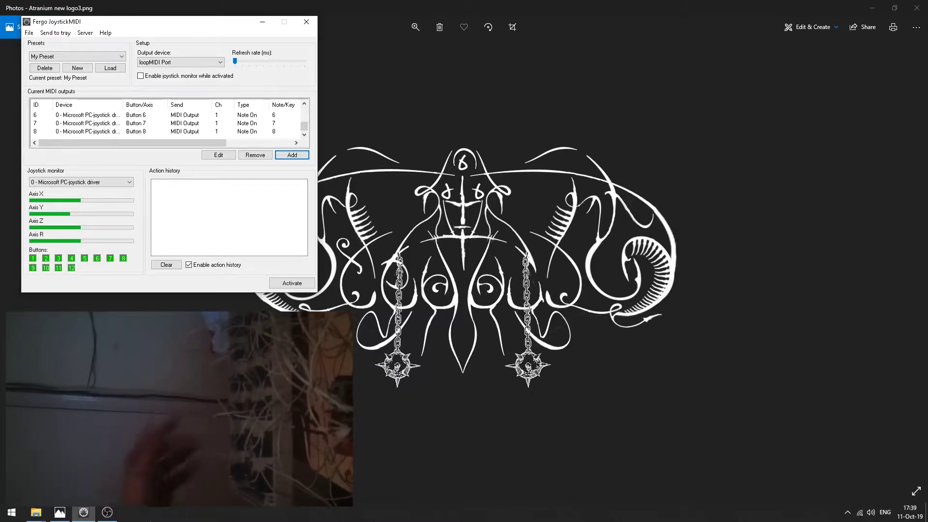
Bring up the Guitar Rig 5 program folder in File Explorer and return to Fergo JoystickMIDI.
key(alt+Tab)
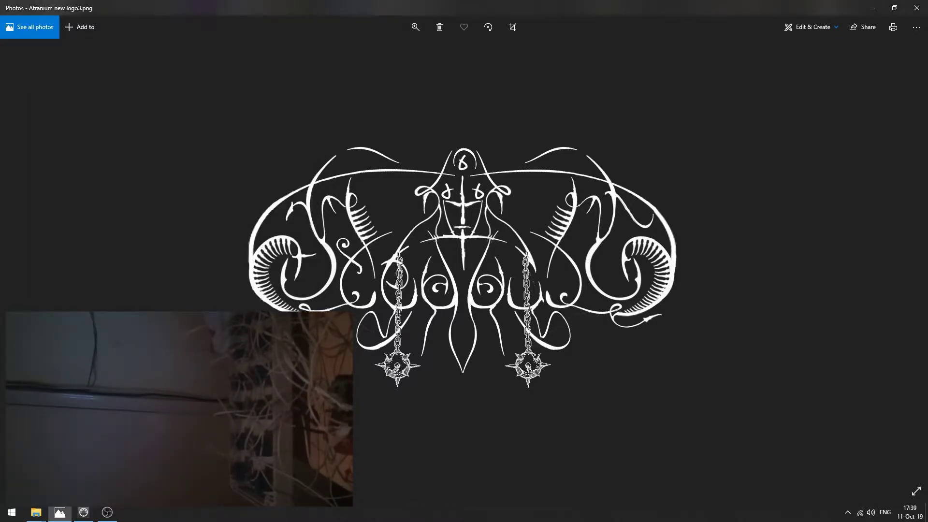
click(83, 512)
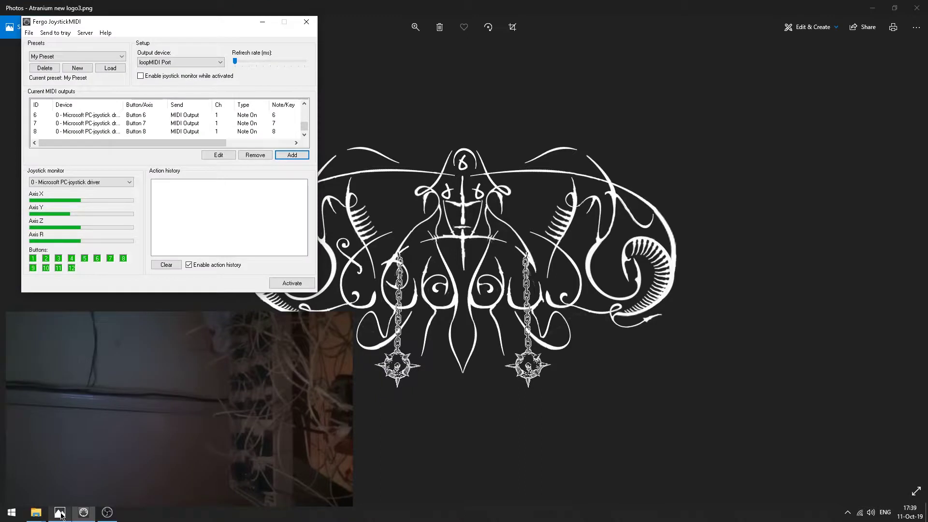
click(35, 512)
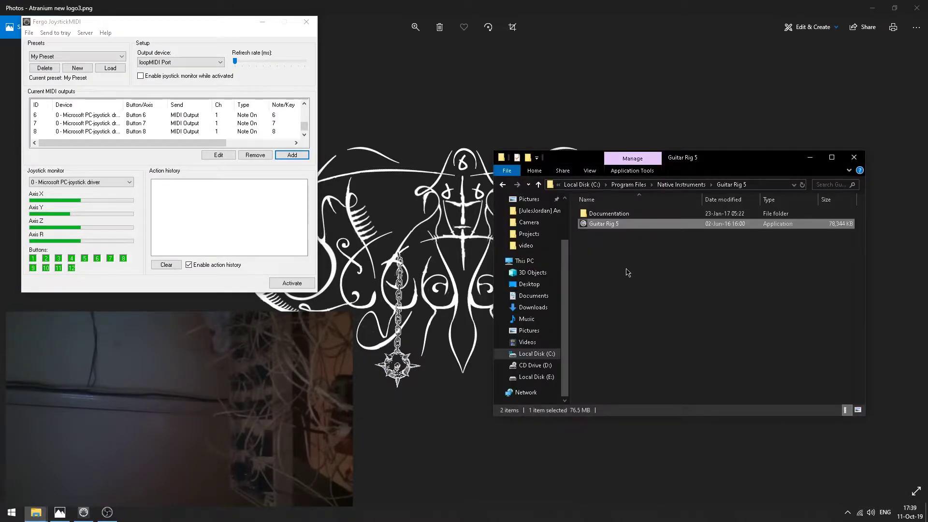
right_click(613, 226)
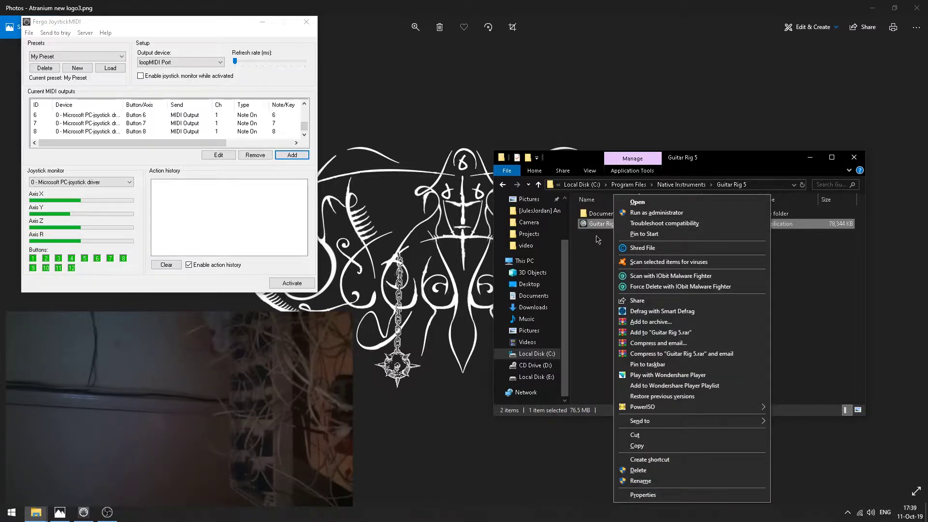
click(599, 230)
click(304, 130)
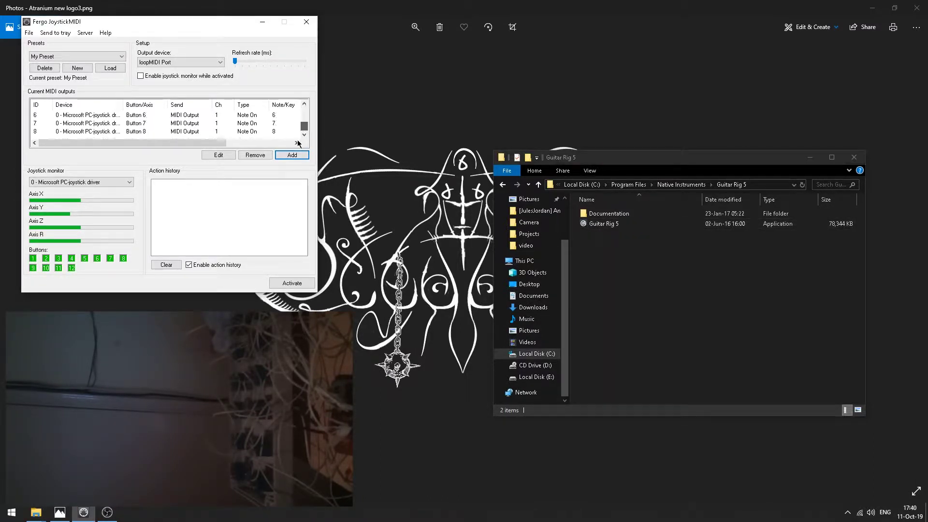
Add a Note On MIDI output on channel 1 that maps joystick Button 9 to note 9.
click(143, 132)
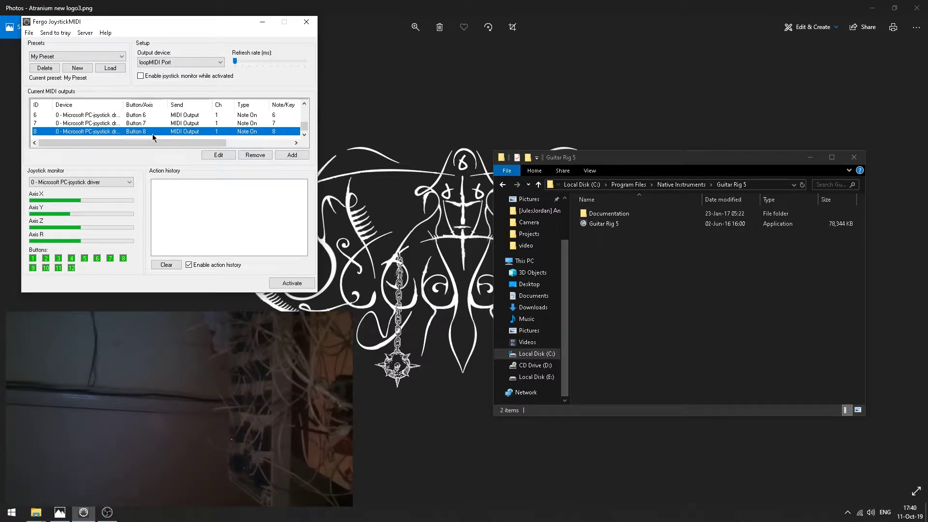
click(291, 155)
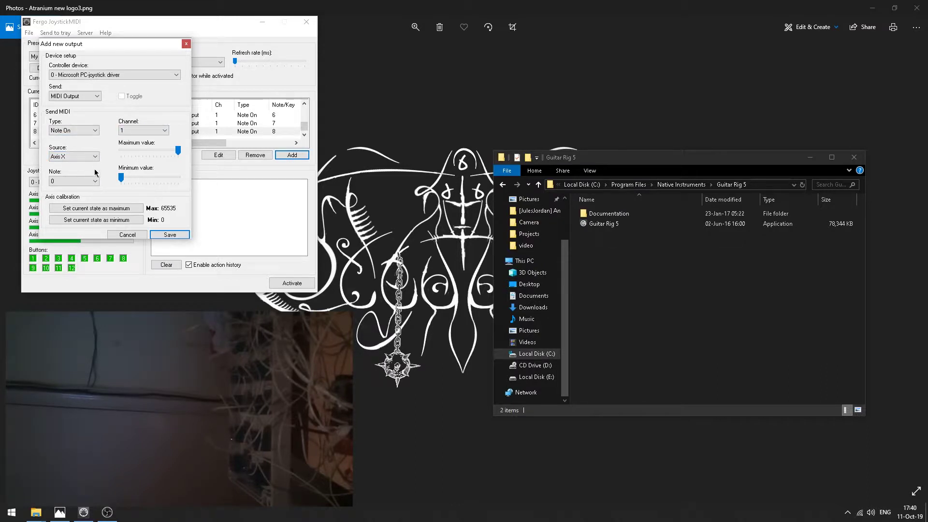
click(79, 156)
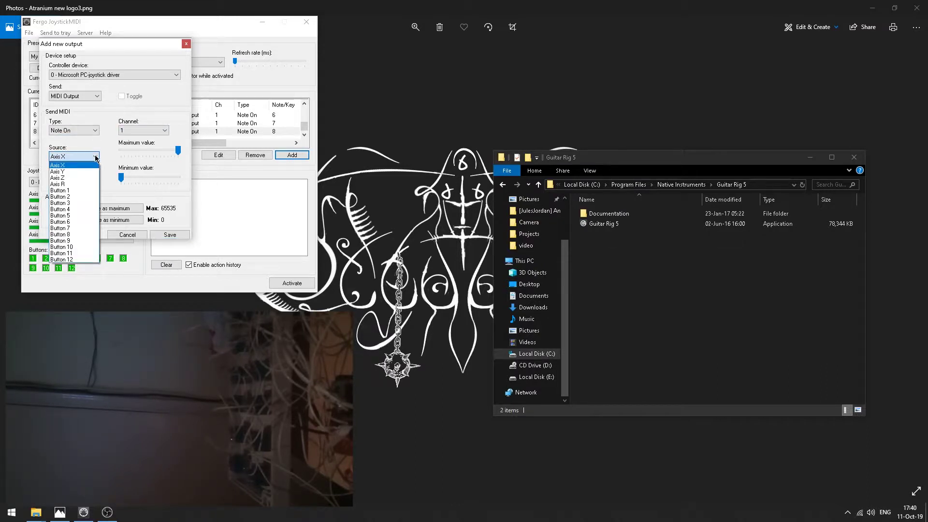
click(74, 240)
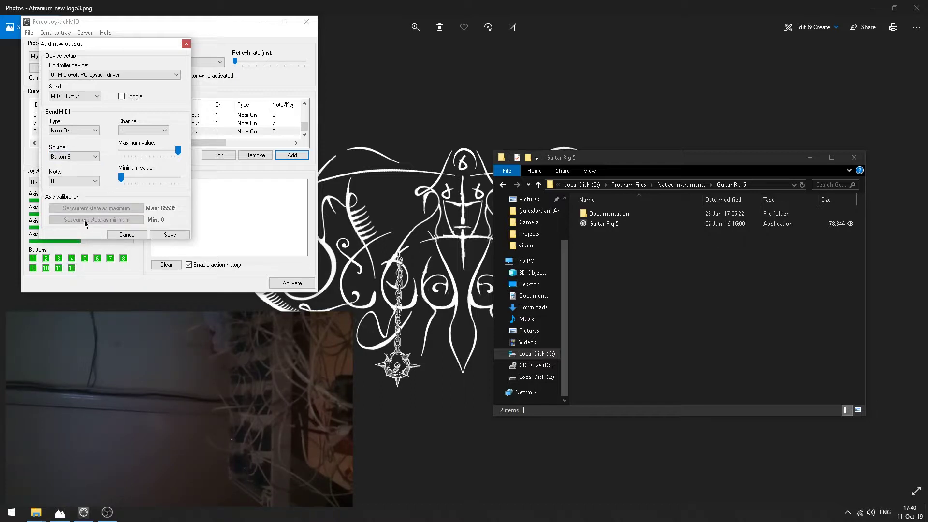
click(94, 183)
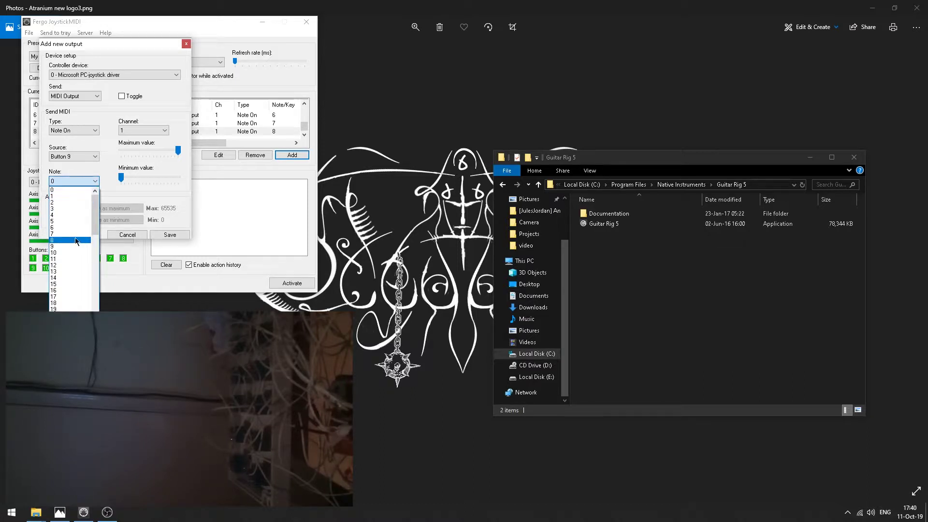
click(63, 247)
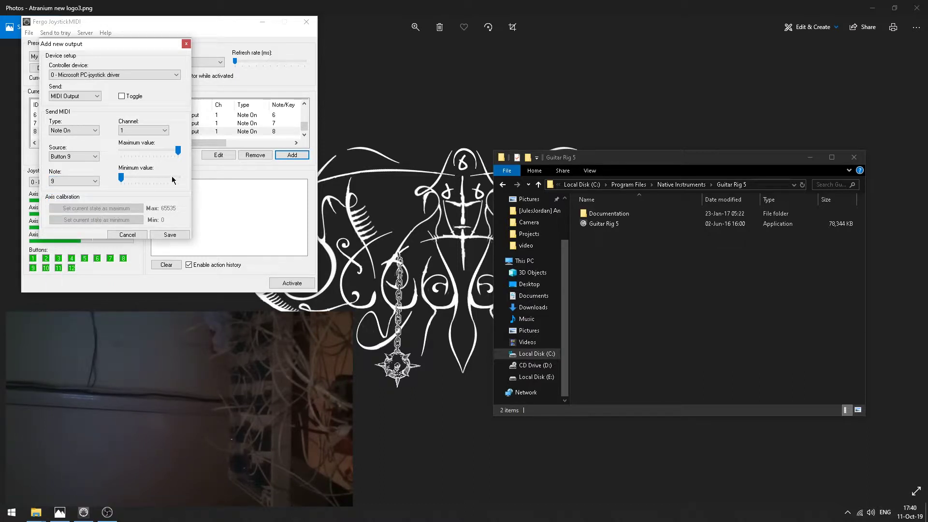
click(169, 234)
Add a Note On MIDI output on channel 1 that maps joystick Button 10 to note 10.
drag(303, 115, 304, 126)
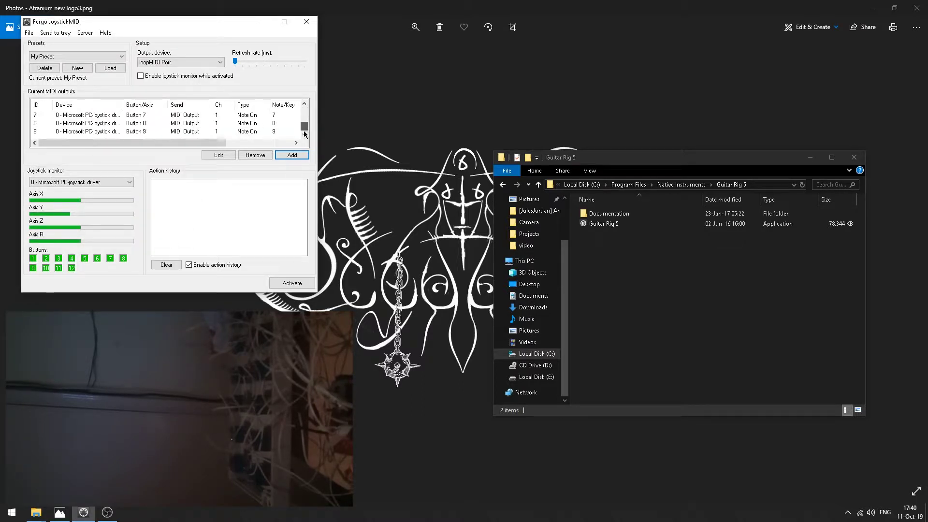
click(289, 158)
click(106, 169)
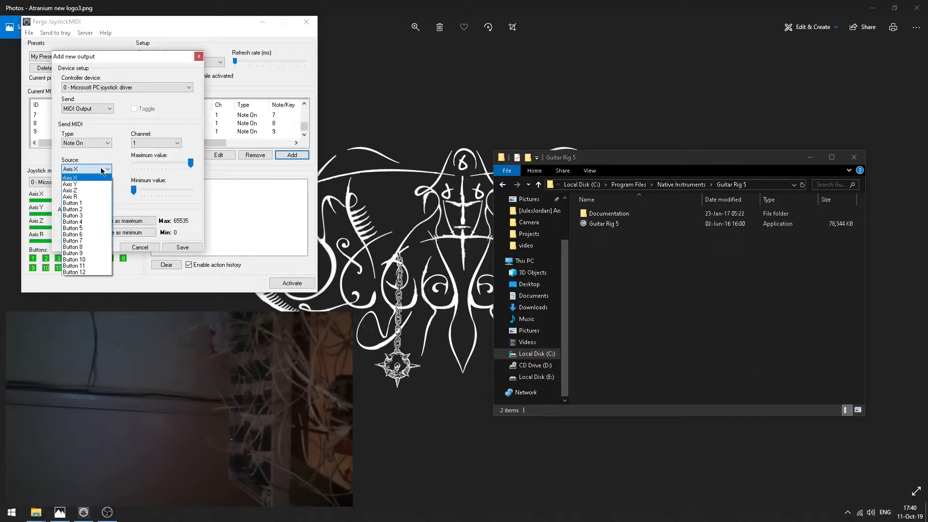
click(87, 259)
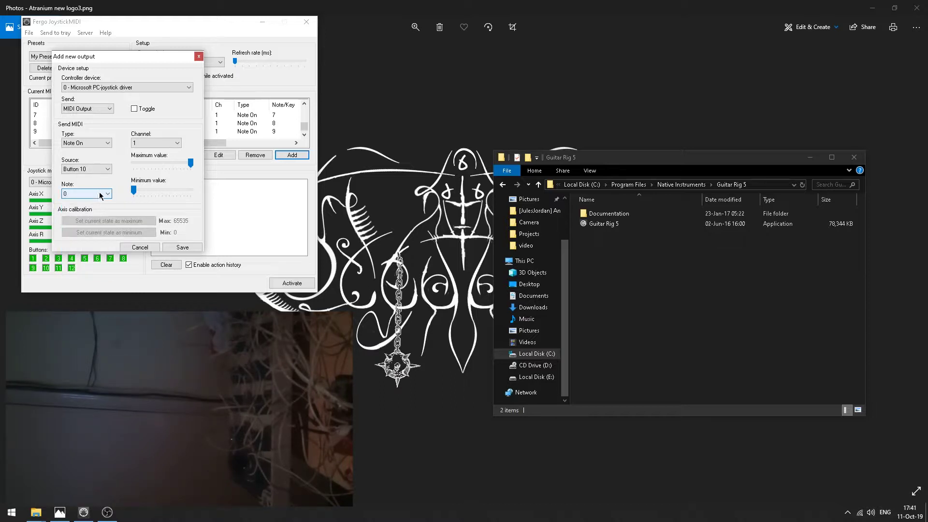
click(100, 194)
click(91, 263)
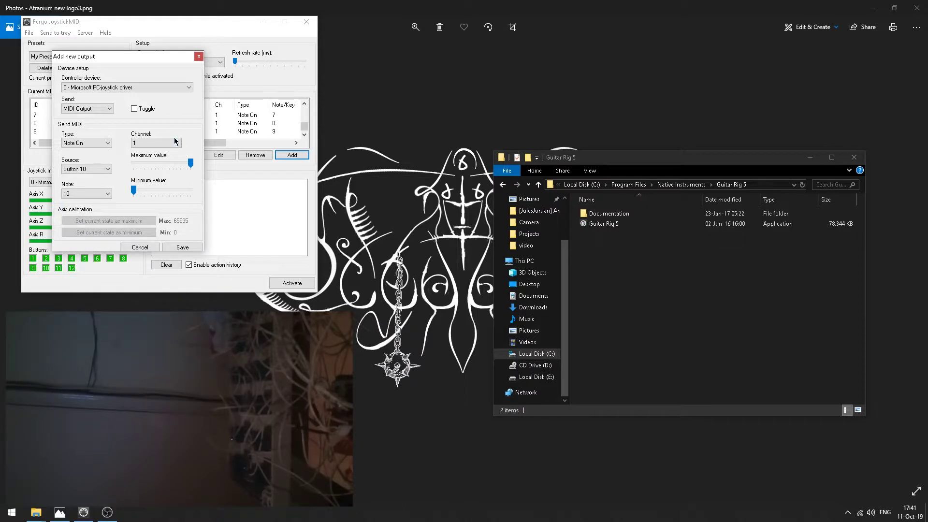
click(186, 248)
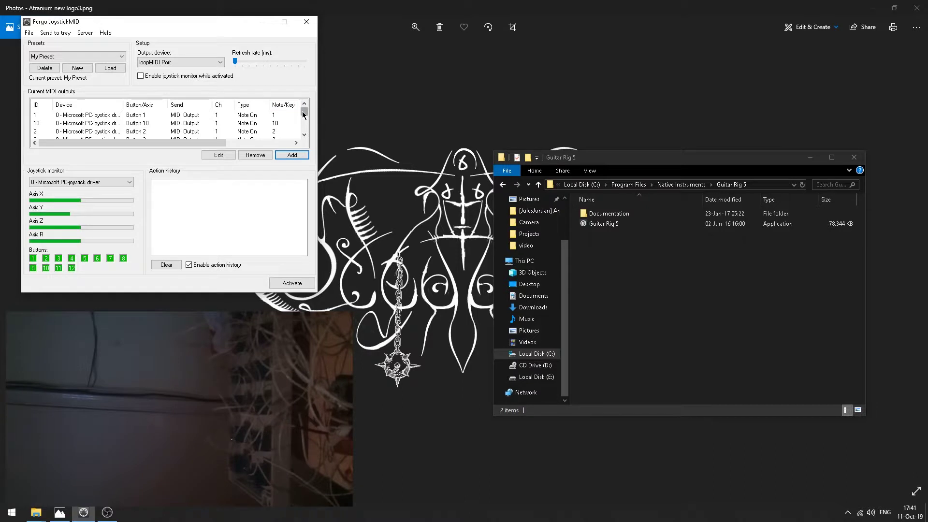
Add a Note On MIDI output on channel 1 that maps joystick Button 11 to note 11.
mouse_move(305, 114)
mouse_down()
mouse_move(306, 135)
mouse_move(305, 111)
mouse_up()
click(112, 182)
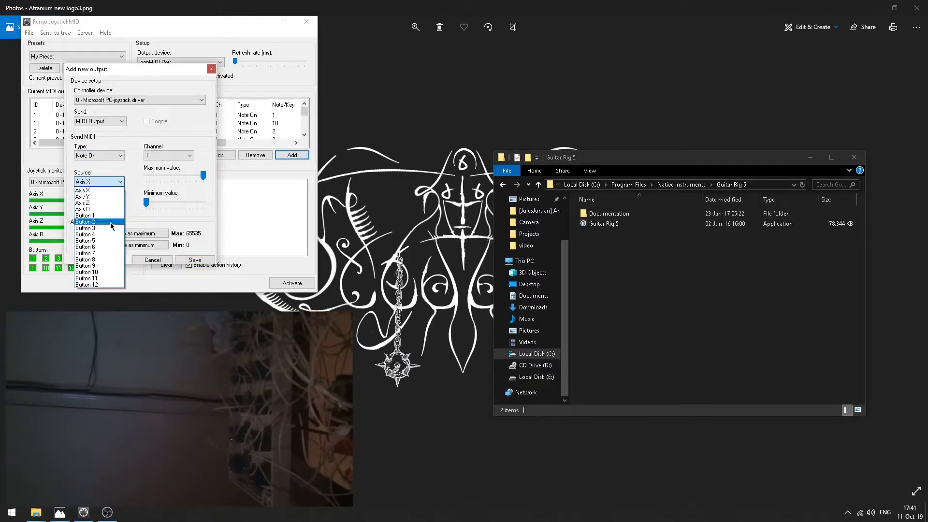
click(102, 278)
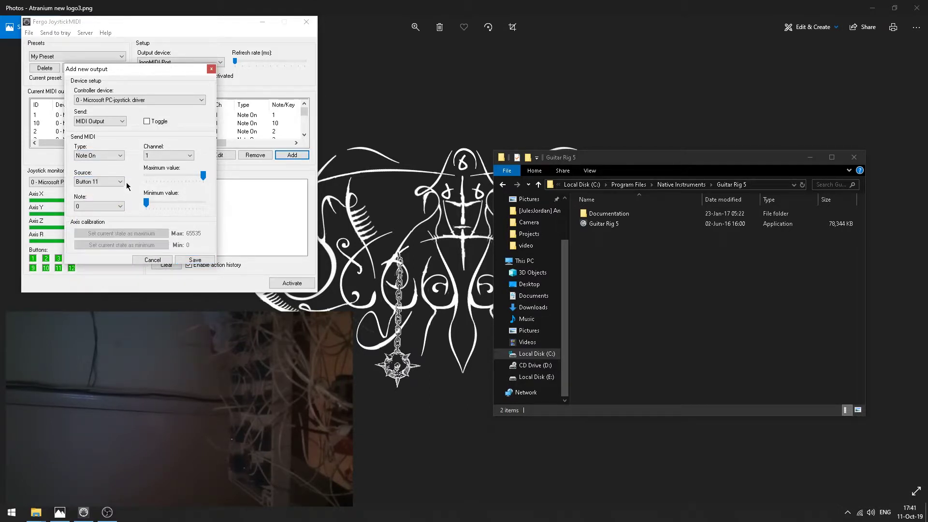
click(111, 206)
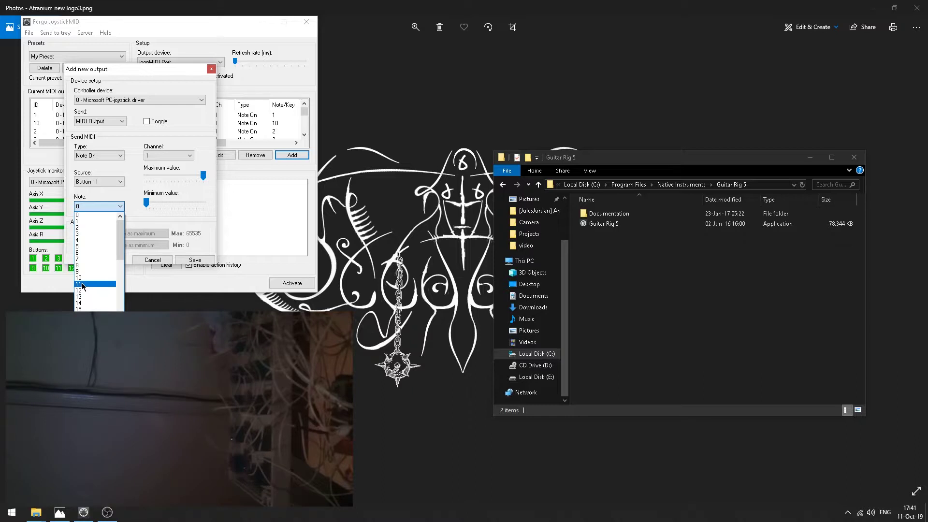
click(84, 284)
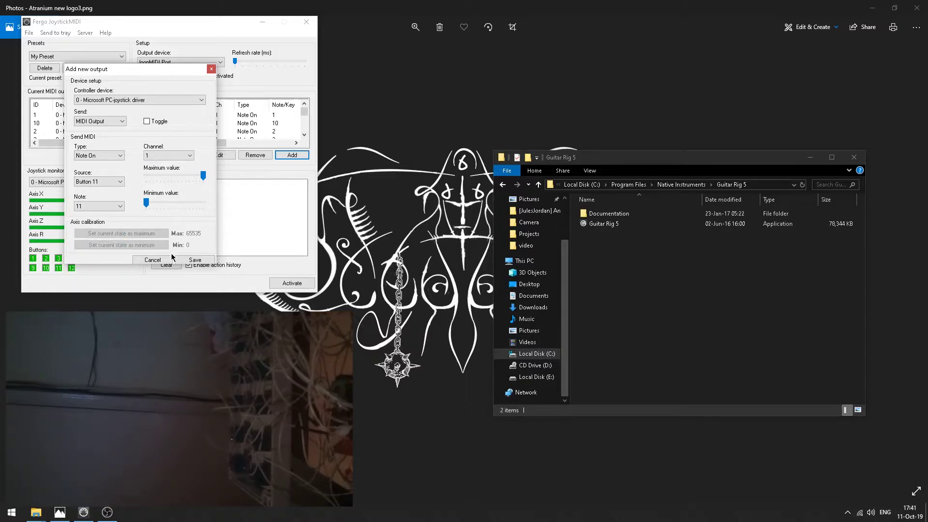
click(195, 259)
Add a Note On MIDI output on channel 1 that maps joystick Button 12 to note 12.
click(304, 135)
click(304, 135)
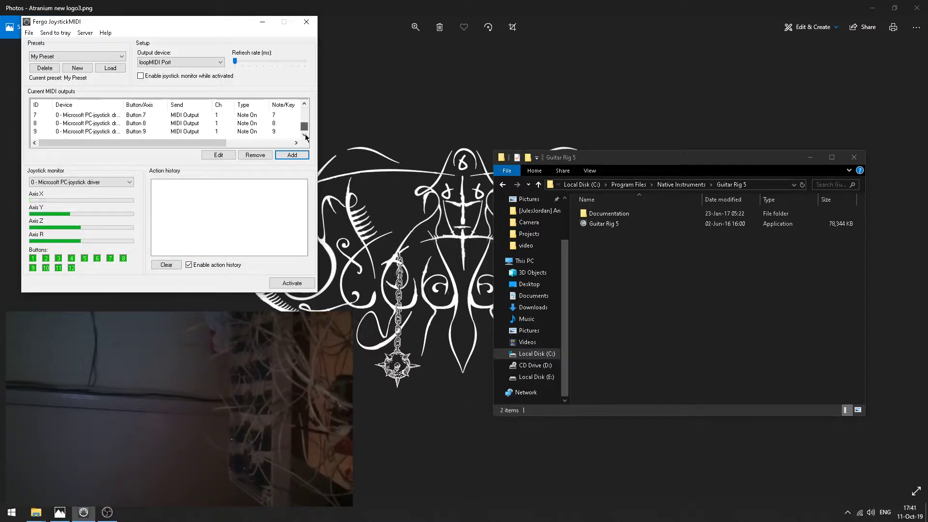
drag(305, 127, 305, 115)
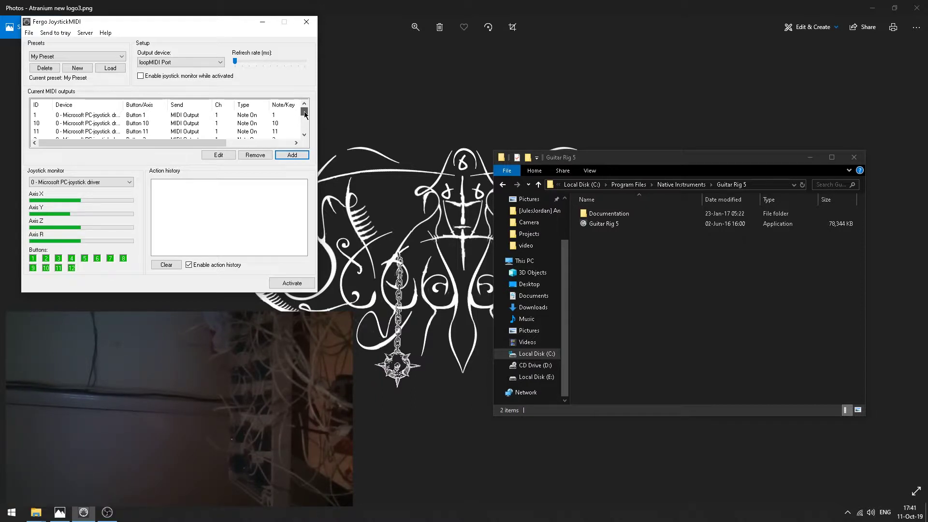
mouse_move(306, 114)
mouse_down()
mouse_move(306, 129)
mouse_move(305, 112)
mouse_up()
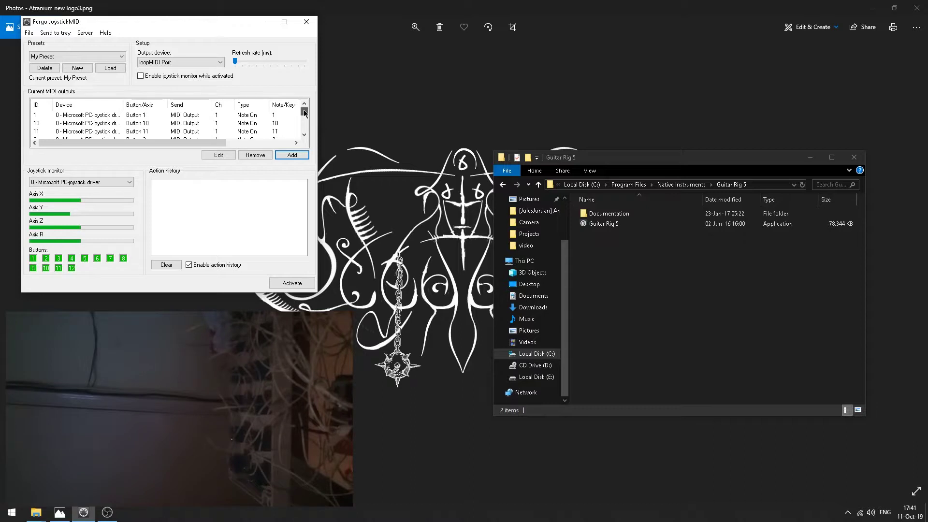
click(292, 155)
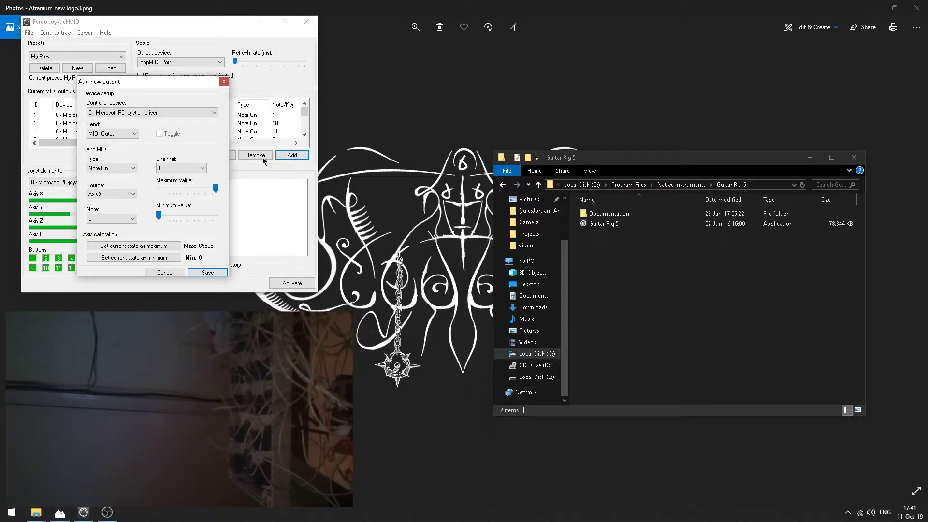
click(109, 194)
click(105, 297)
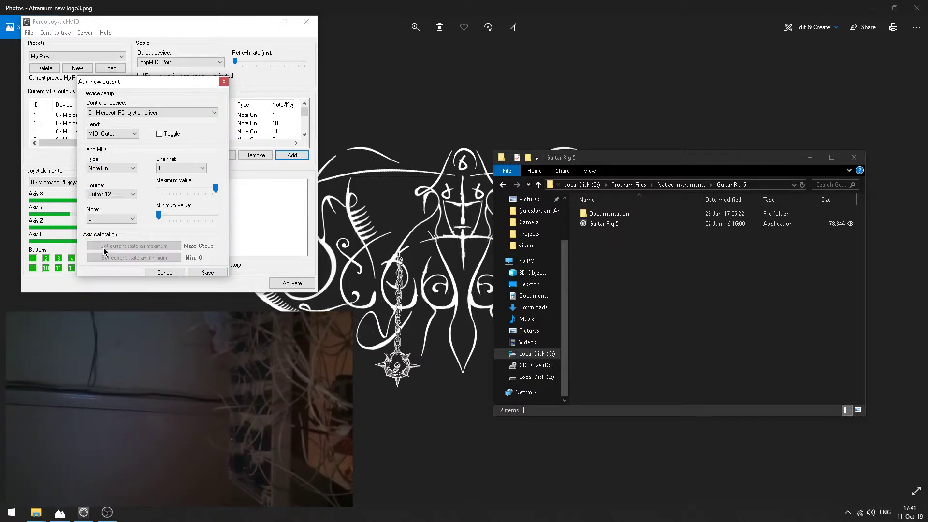
click(111, 219)
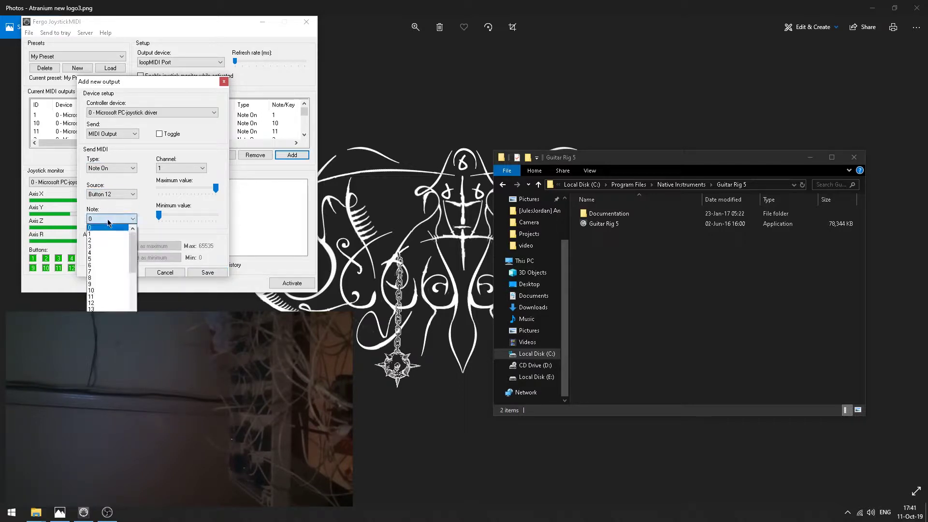
click(94, 303)
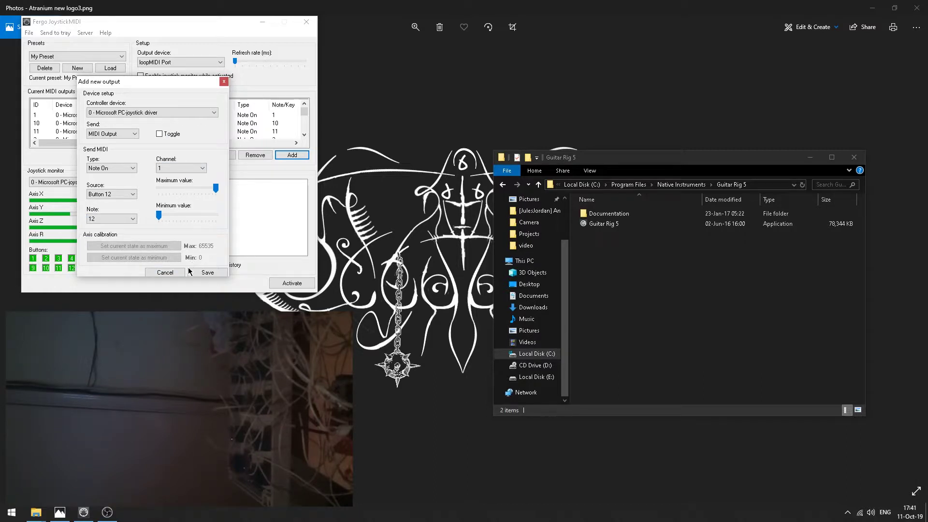
click(208, 273)
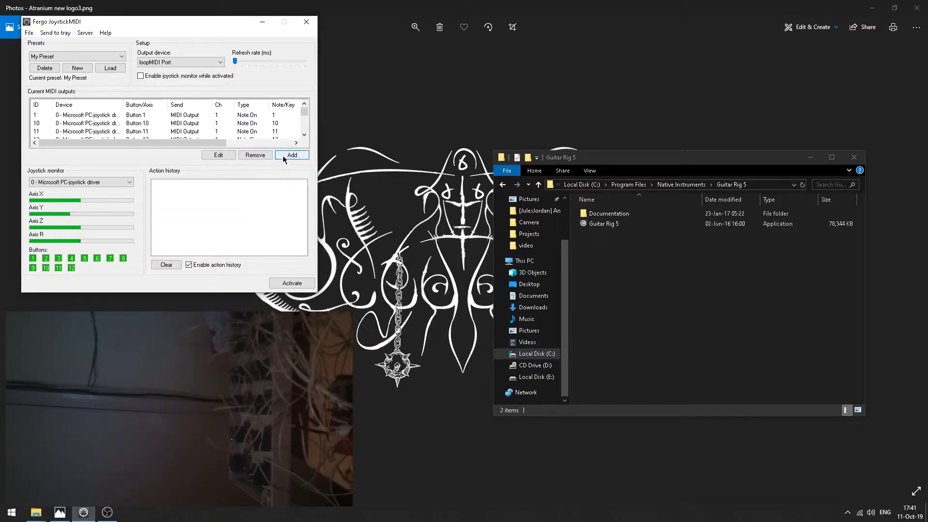
Activate the preset's MIDI outputs on the loopMIDI Port, restarting them once and leaving them active.
drag(223, 26, 317, 33)
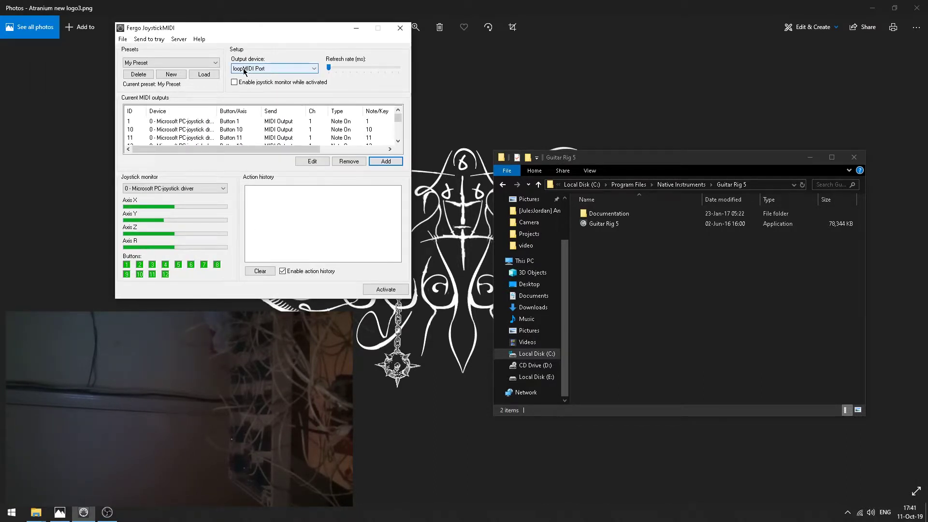
click(385, 290)
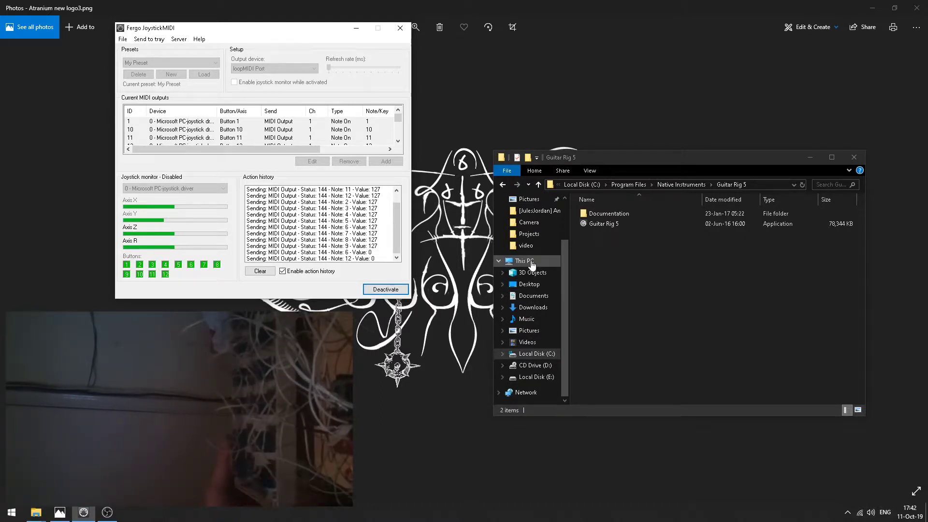
click(393, 293)
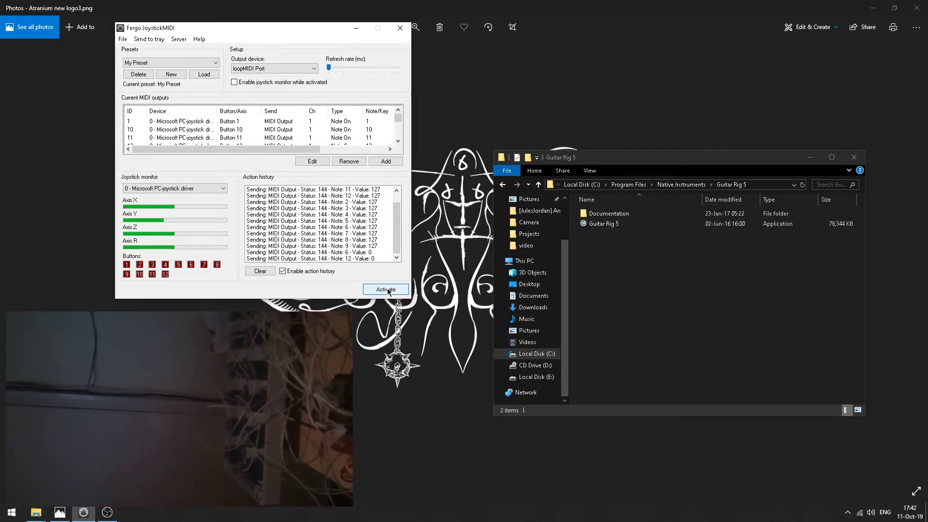
click(387, 290)
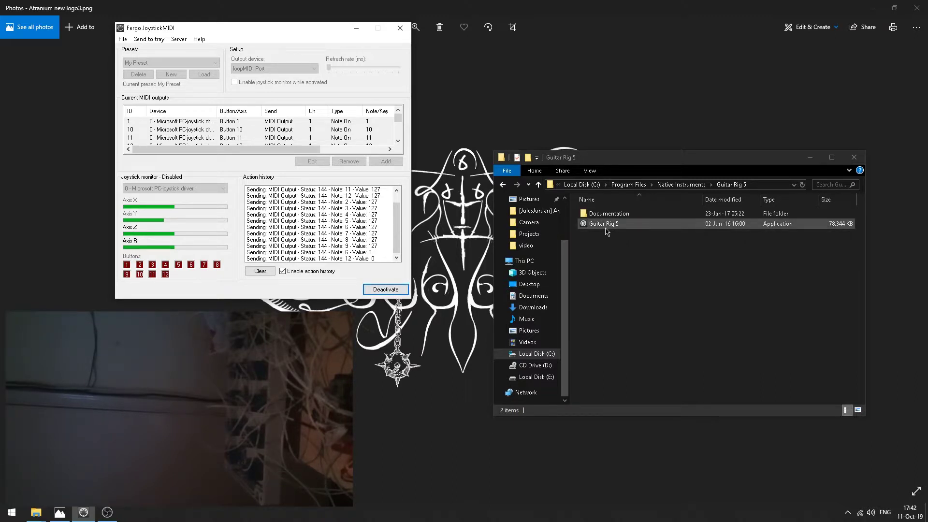
Launch Guitar Rig 5 and remove the existing Skreamer, Studio Reverb and Ultrasonic assignments from its controllers.
double_click(607, 230)
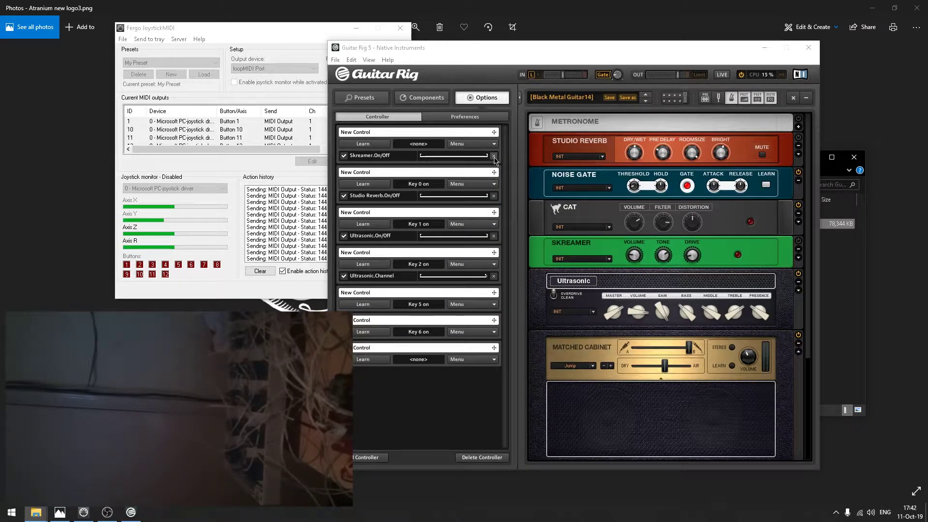
click(493, 156)
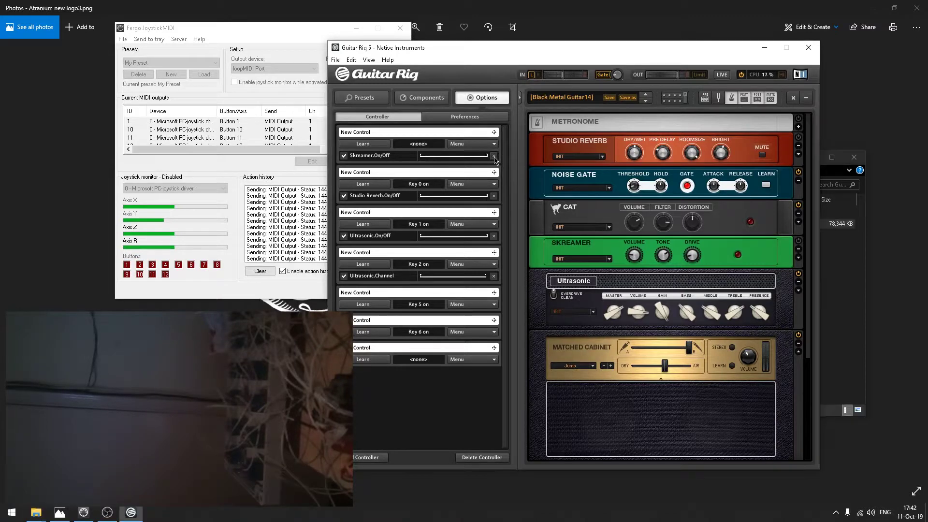
click(493, 183)
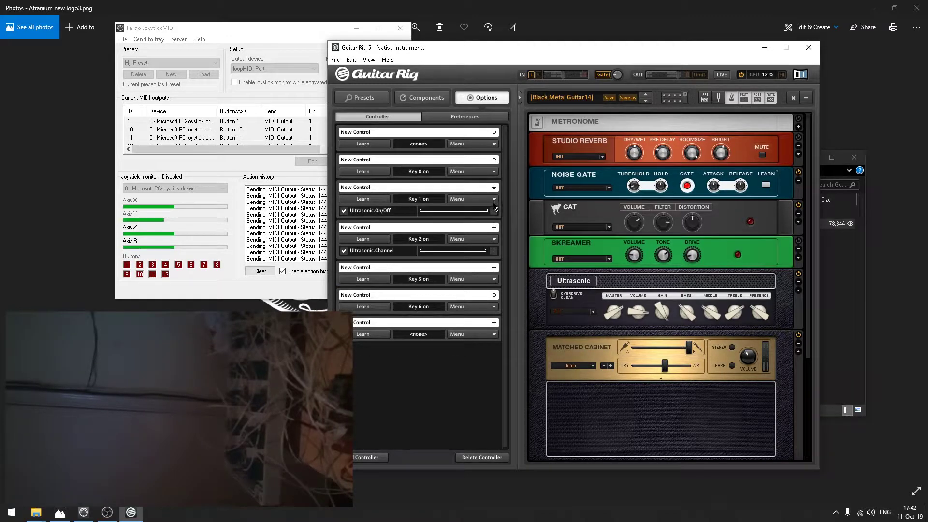
click(492, 210)
click(494, 239)
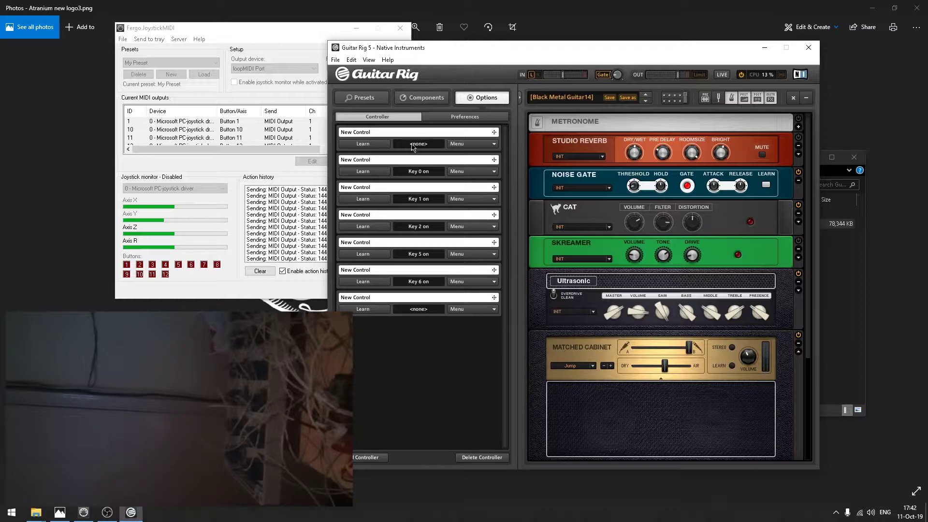
Make the seven controllers learn the joystick's MIDI notes in order, from Key 1 on through Key 7 on.
click(367, 144)
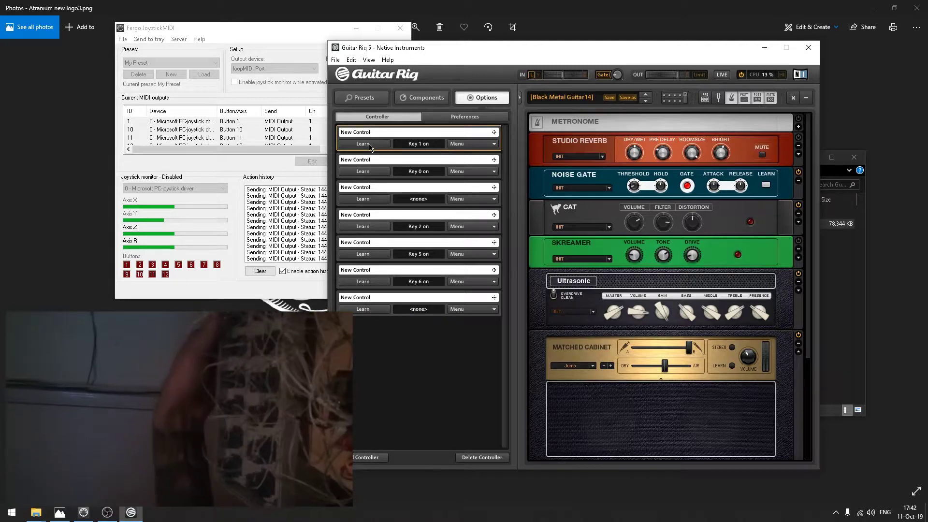
click(368, 172)
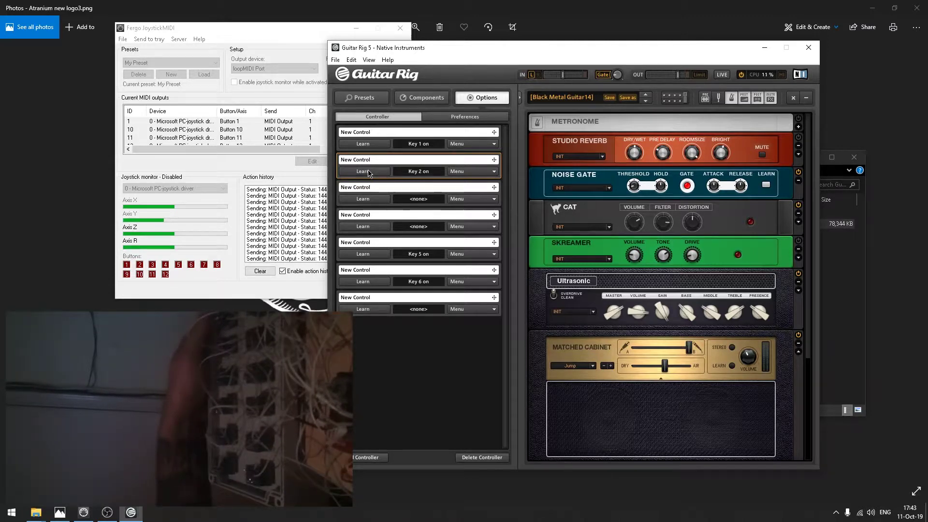
click(363, 200)
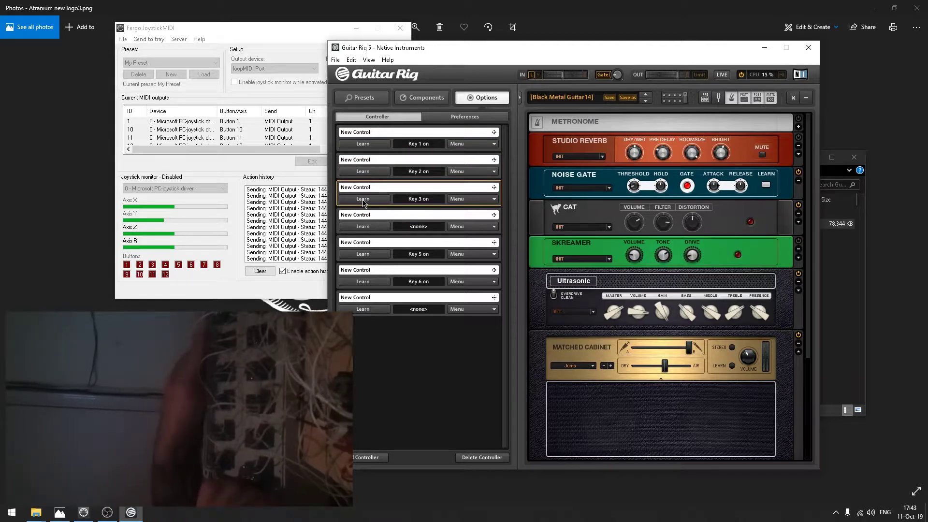
click(360, 227)
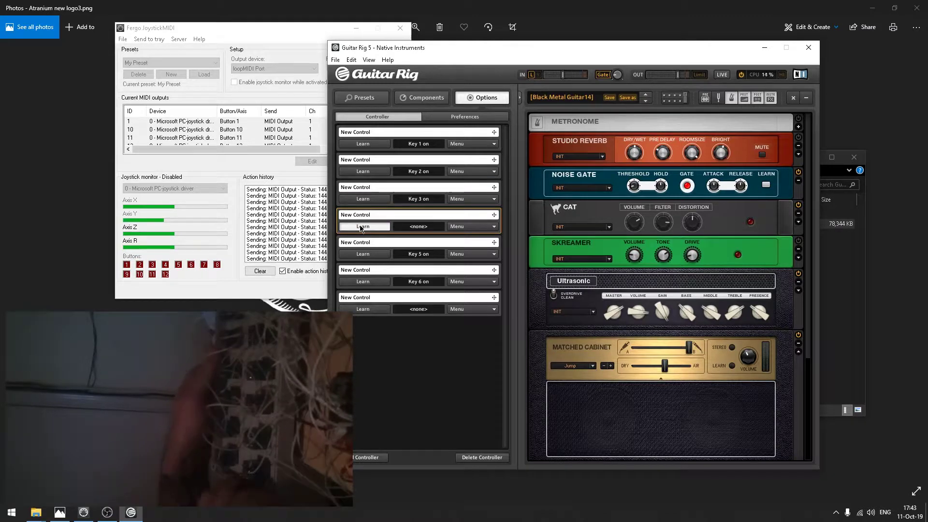
click(366, 255)
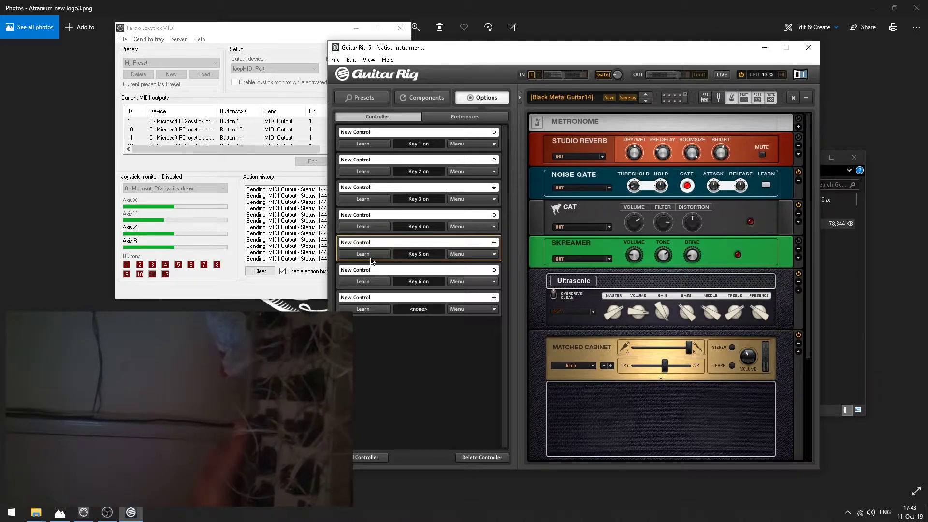
click(367, 285)
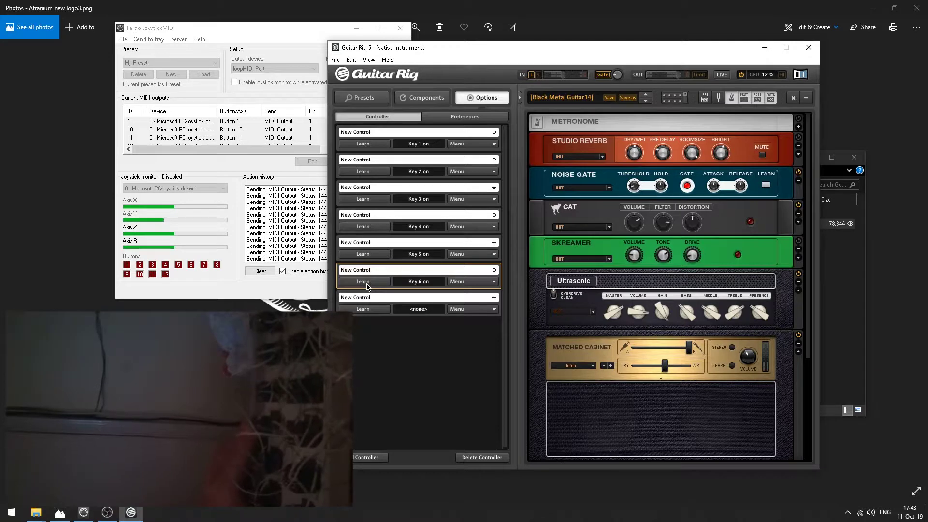
click(365, 310)
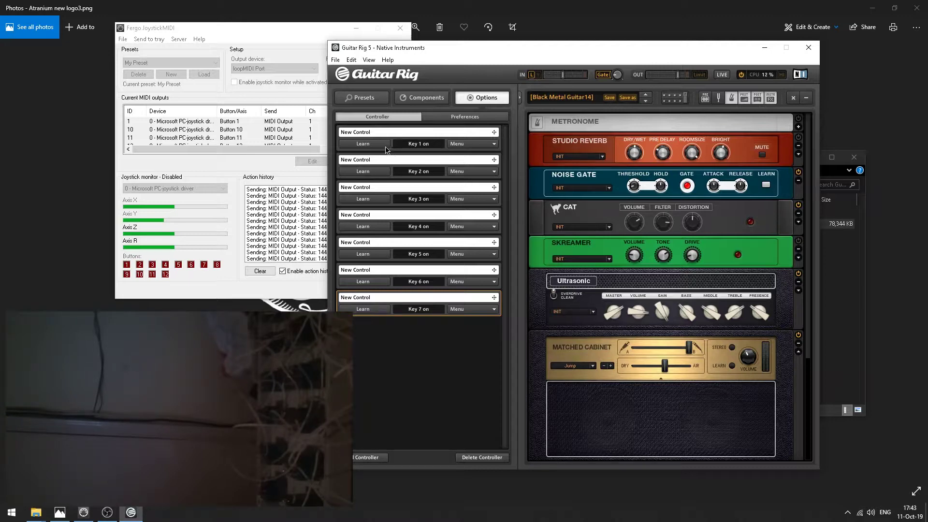
Assign the Studio Reverb On/Off parameter to the Key 1 controller.
click(494, 145)
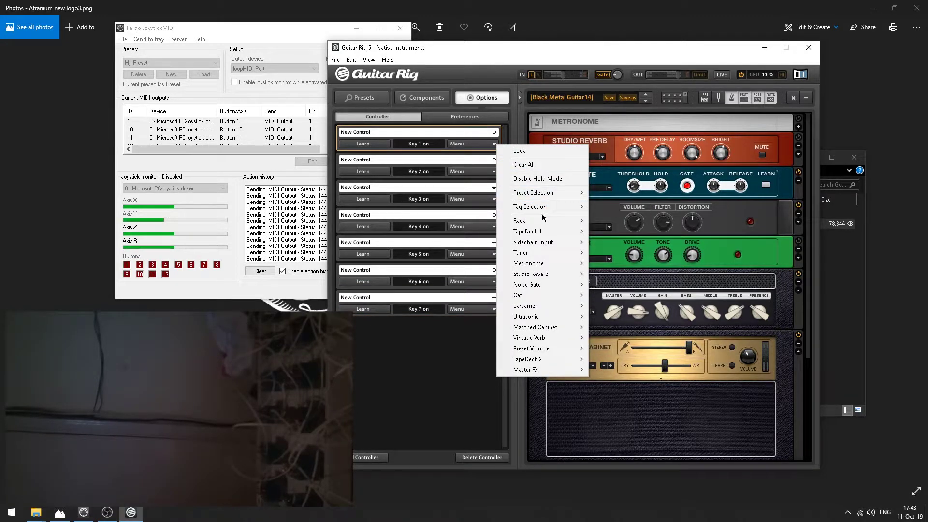
mouse_move(547, 278)
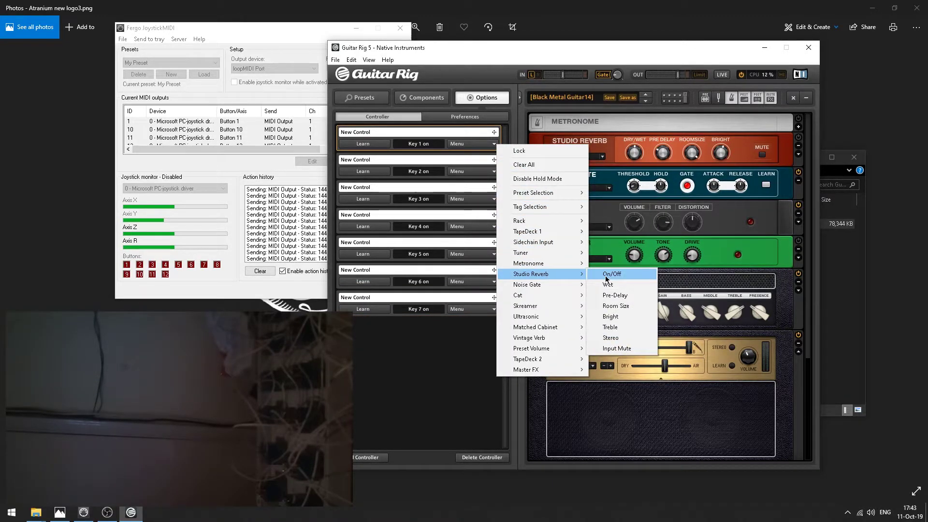
click(606, 276)
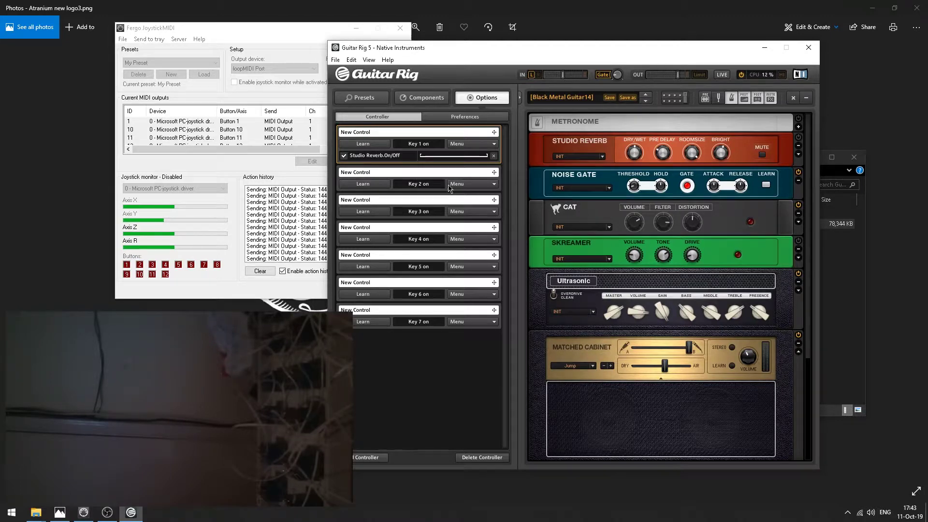
Assign the Noise Gate On/Off parameter to the Key 2 controller.
click(494, 184)
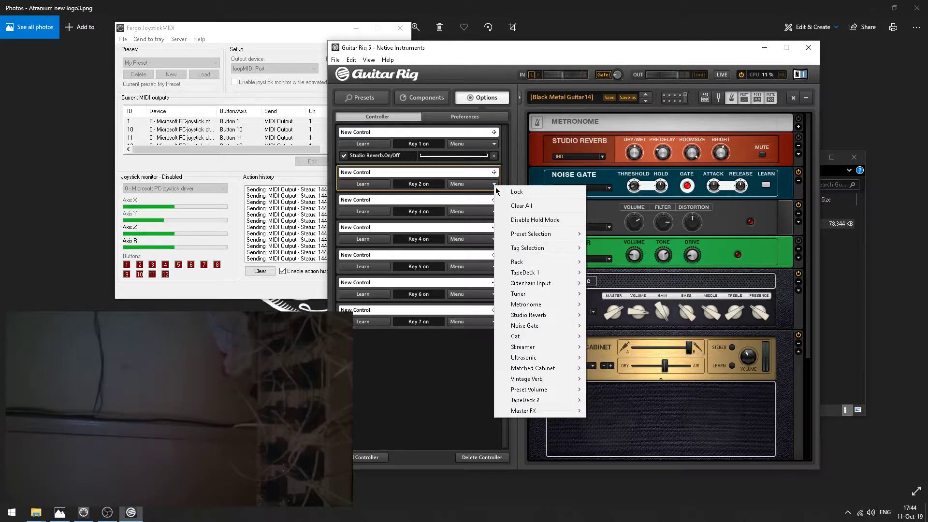
mouse_move(545, 272)
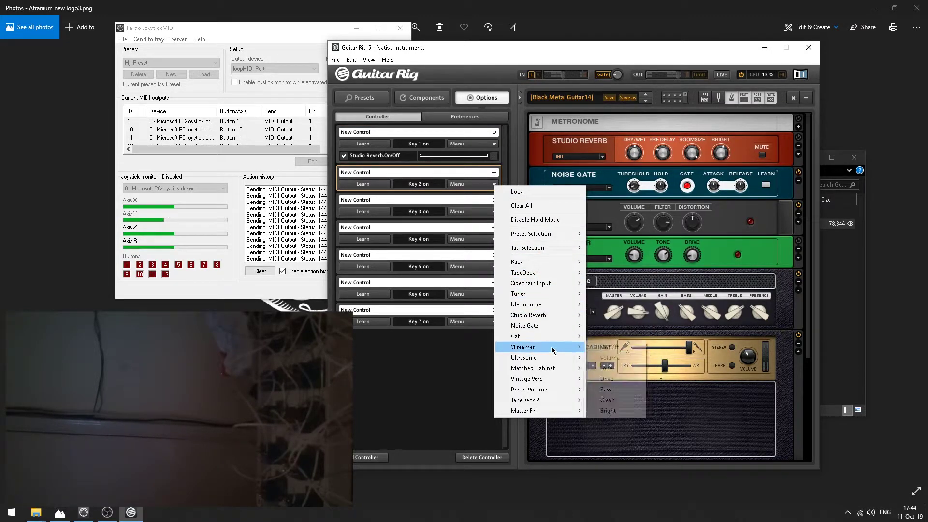
mouse_move(546, 308)
mouse_move(549, 326)
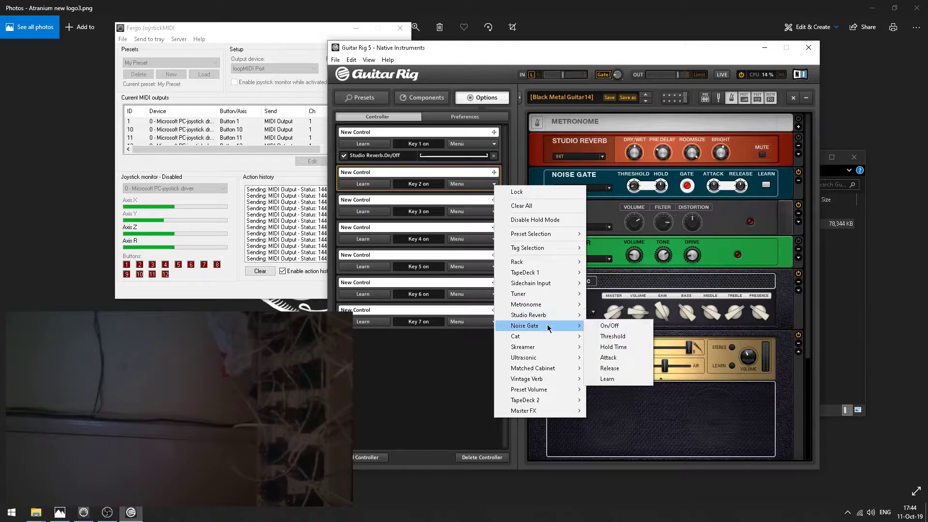
click(605, 329)
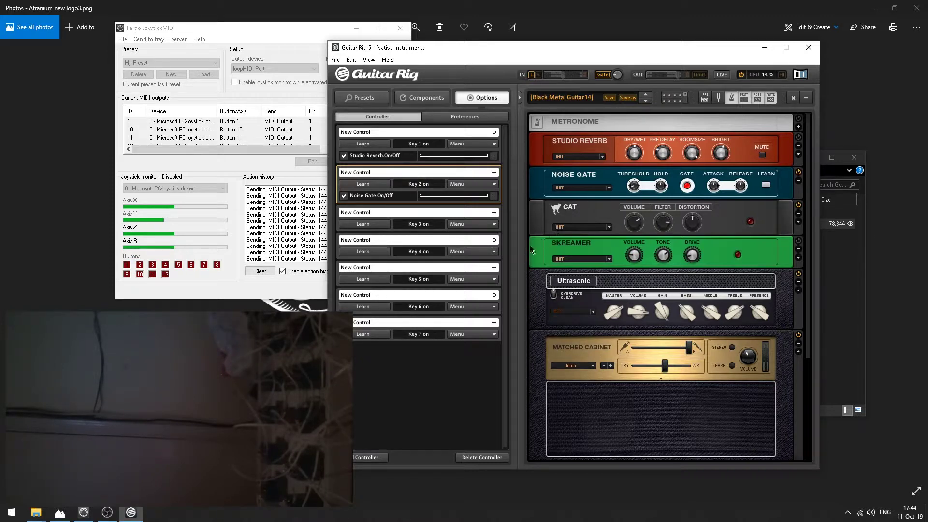
Assign the Cat On/Off parameter to the Key 3 controller.
click(496, 226)
mouse_move(554, 356)
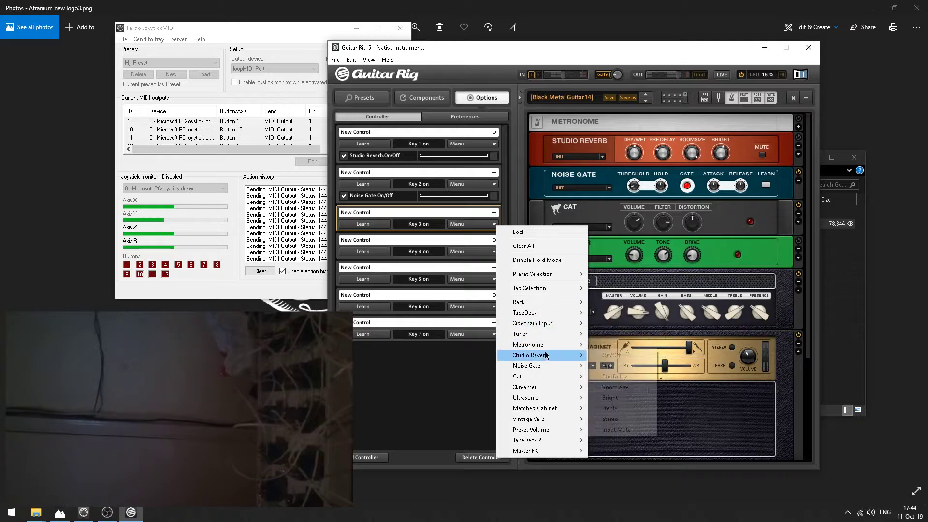
mouse_move(541, 376)
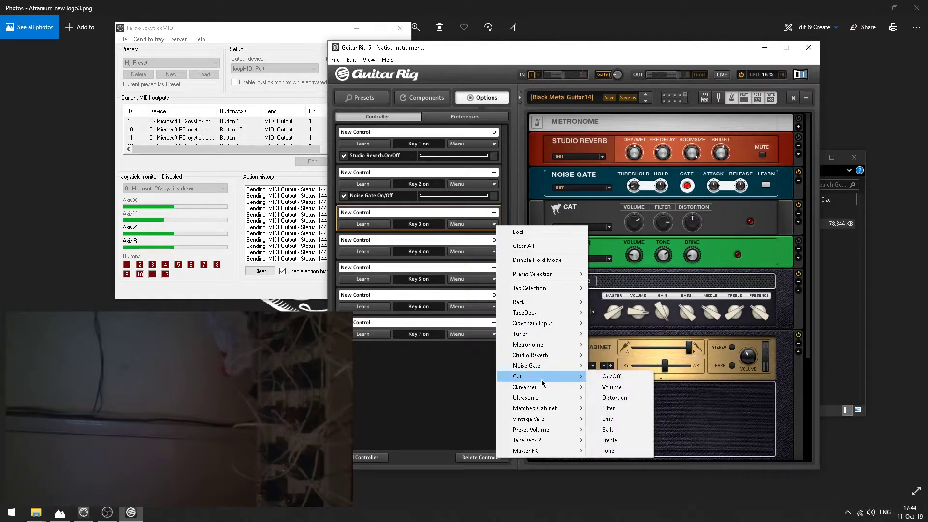
click(611, 377)
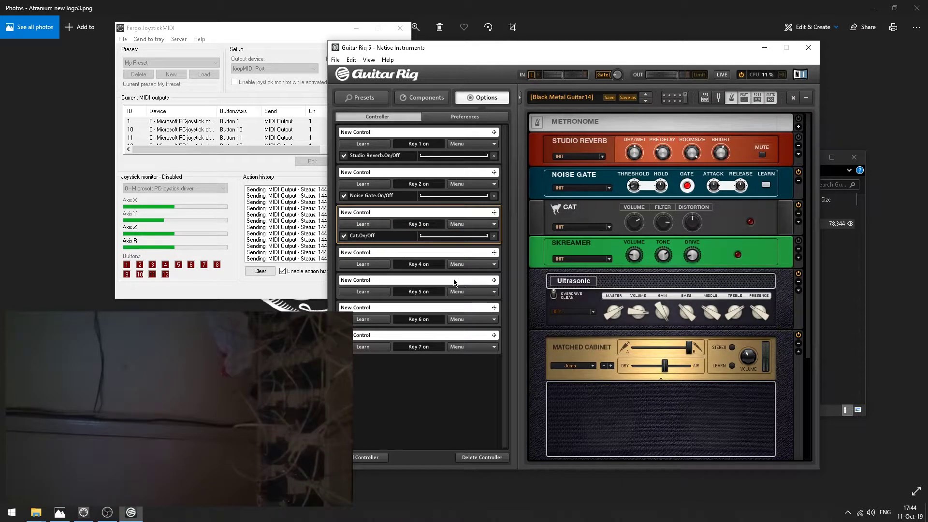
Assign the Skreamer On/Off parameter to the Key 4 controller.
click(494, 266)
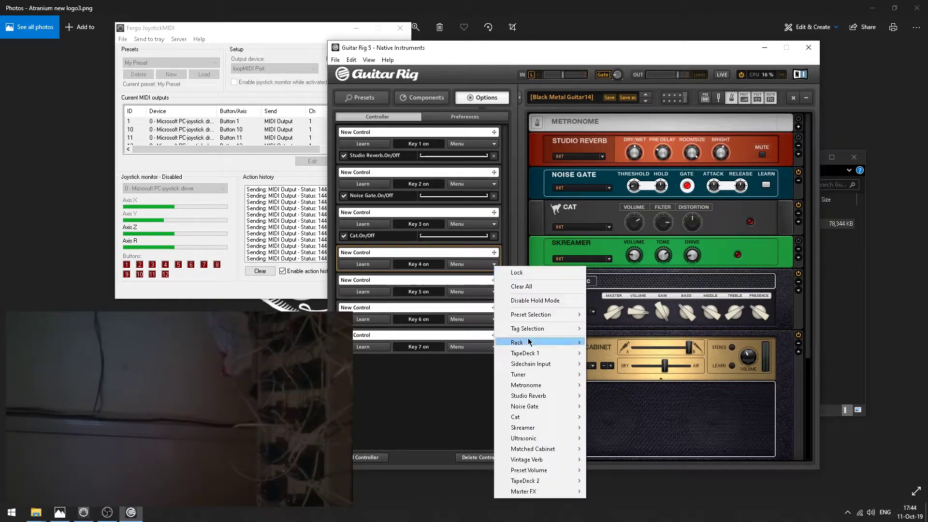
mouse_move(535, 387)
mouse_move(541, 428)
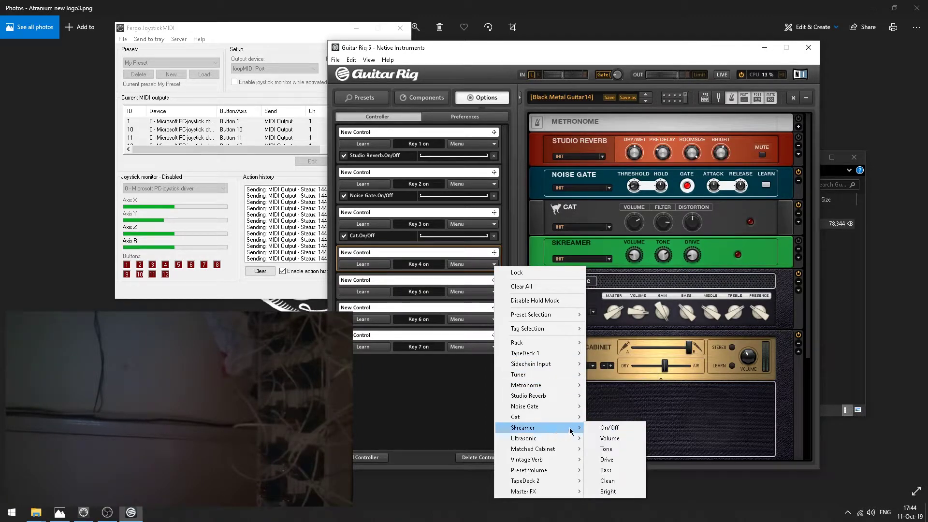
click(608, 428)
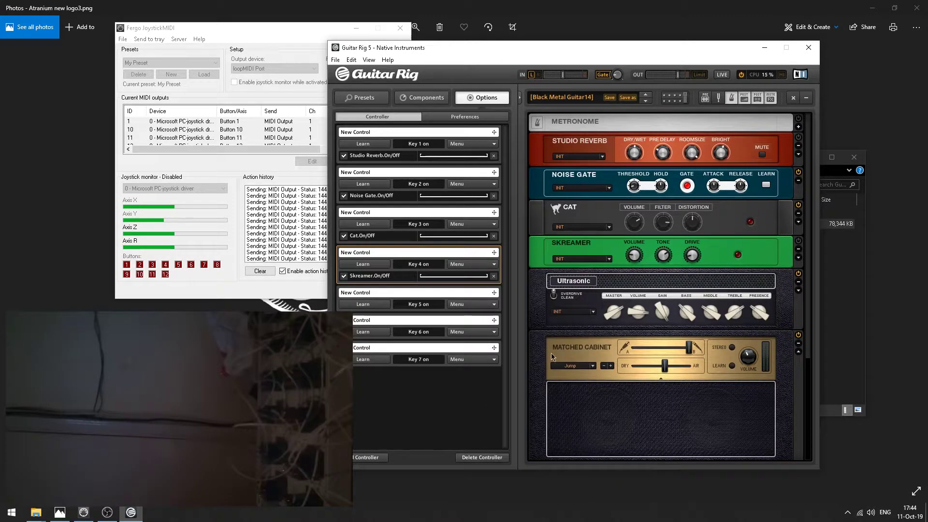
Assign the Ultrasonic amp's Channel parameter to the Key 5 controller and its On/Off parameter to the Key 6 controller.
click(494, 305)
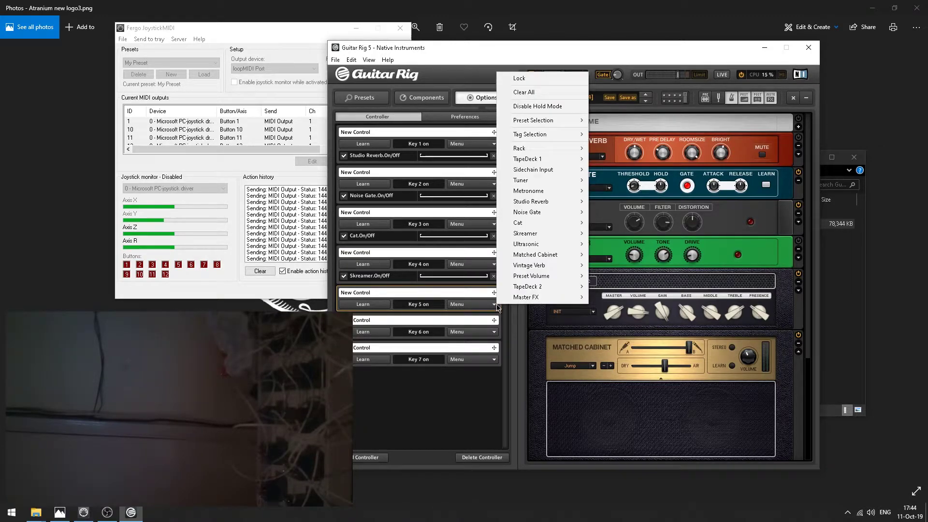
mouse_move(565, 247)
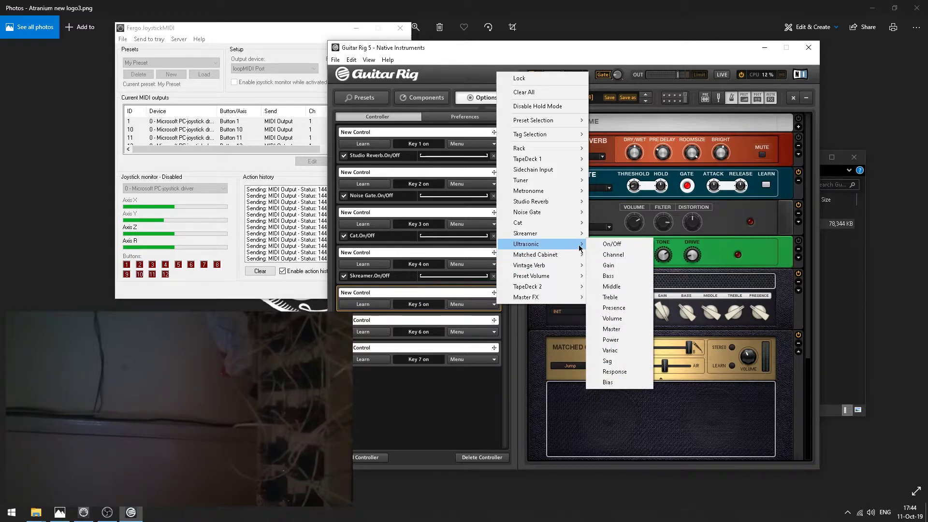
click(601, 254)
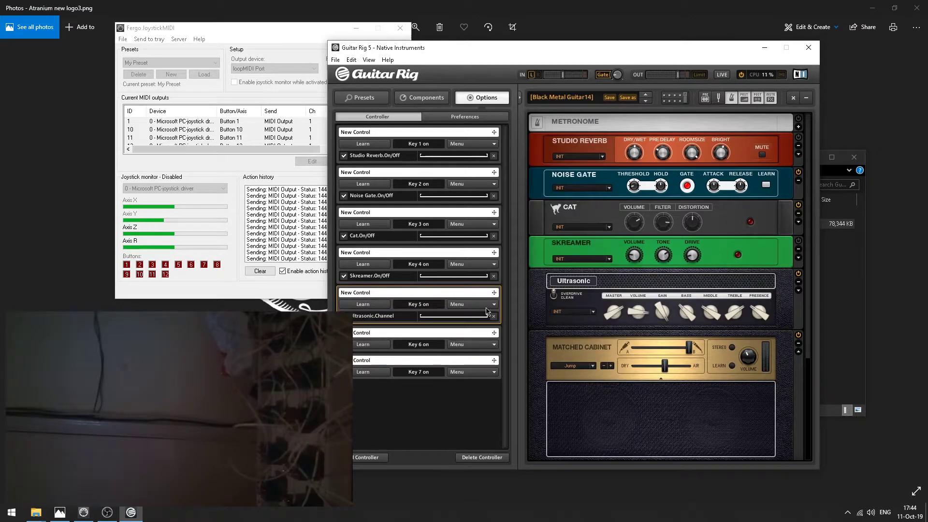
click(493, 344)
mouse_move(539, 274)
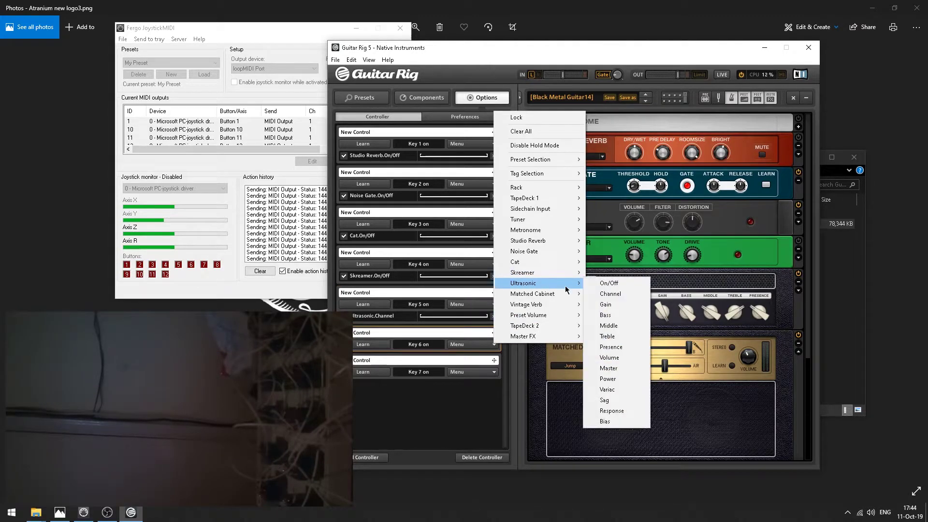
click(604, 283)
Assign the Matched Cabinet On/Off parameter to the Key 7 controller.
click(494, 385)
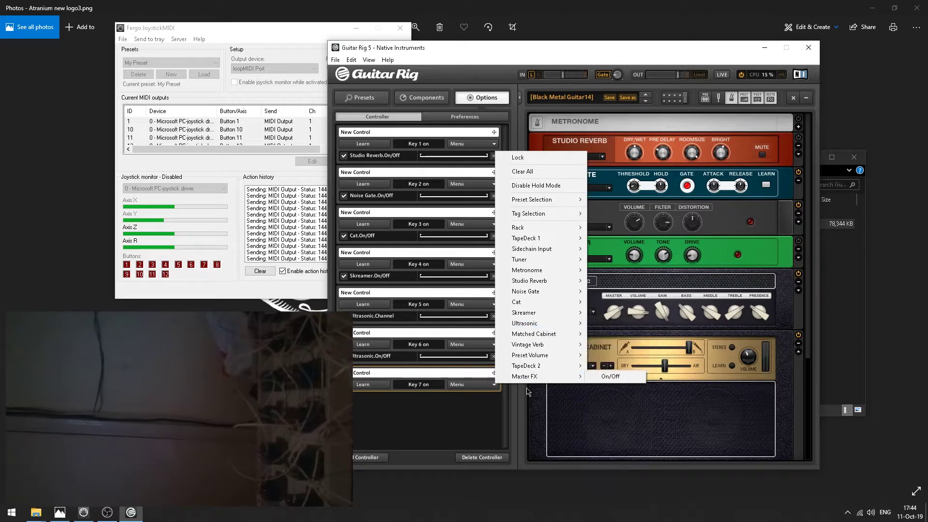
mouse_move(542, 355)
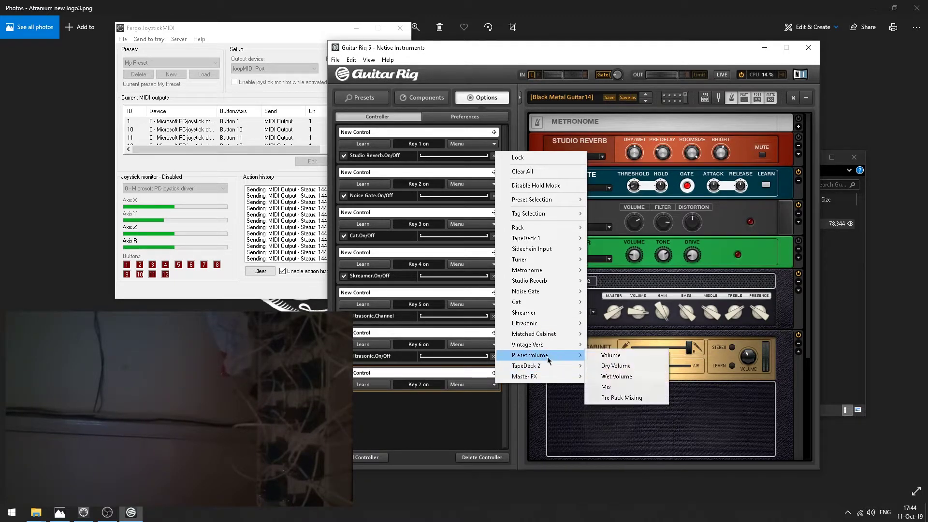
mouse_move(553, 334)
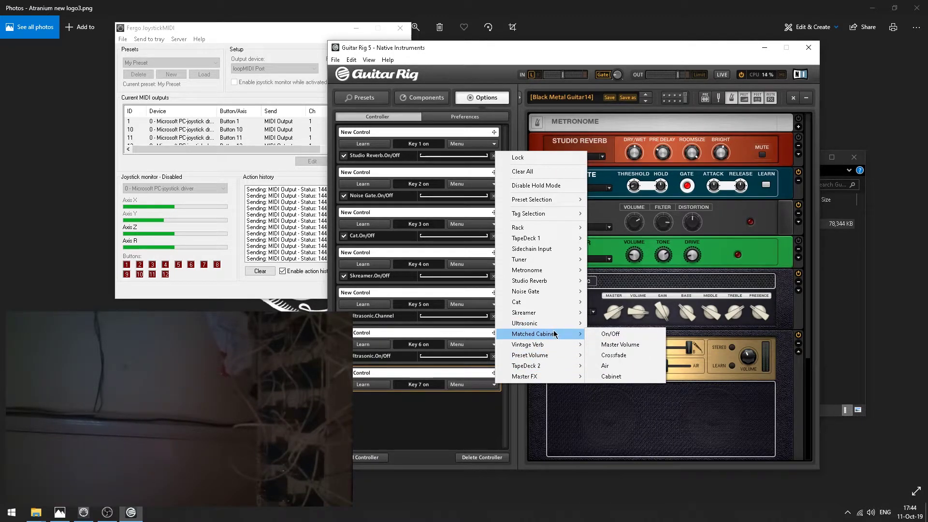
click(622, 335)
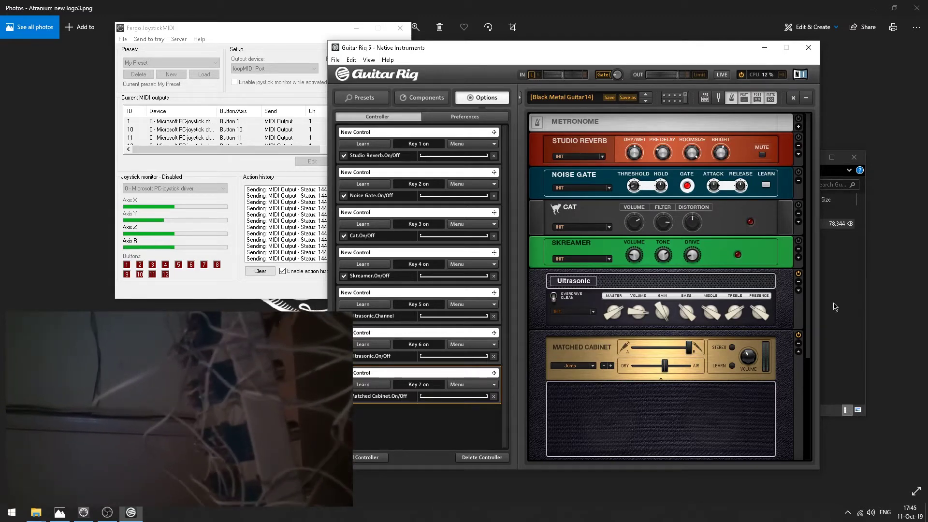
drag(810, 311, 812, 355)
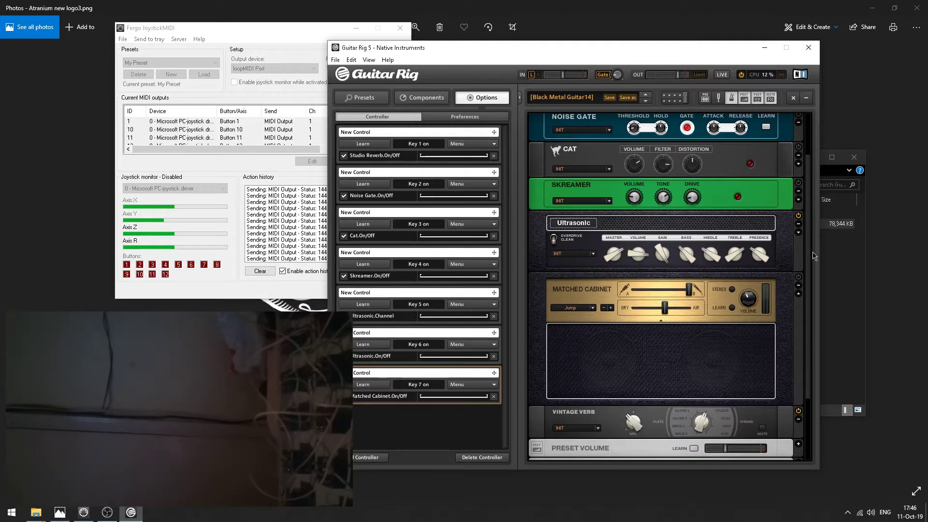
scroll(813, 256, up, 2)
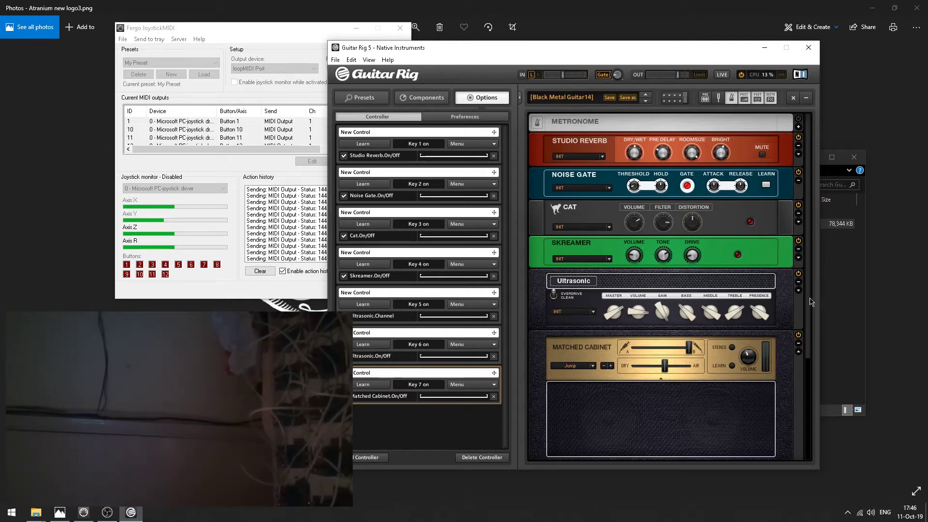
drag(811, 302, 815, 145)
drag(633, 51, 677, 53)
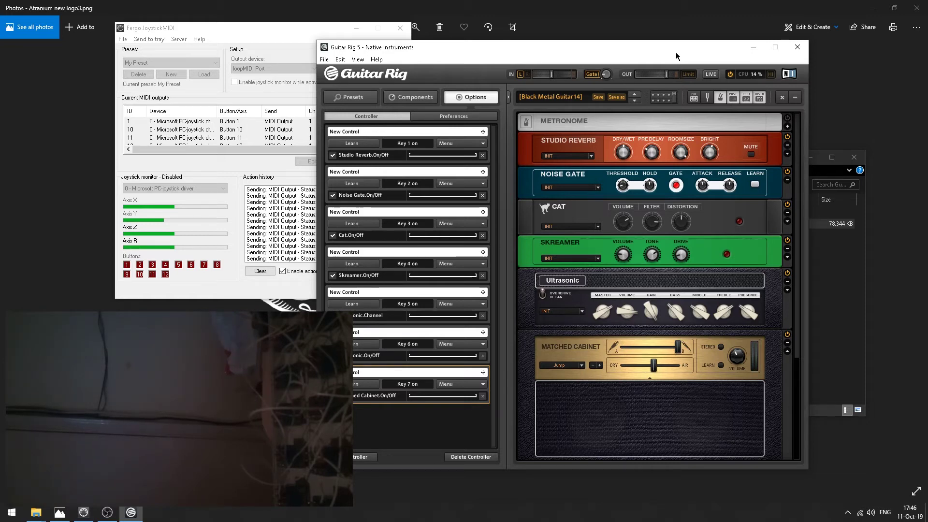
drag(676, 53, 678, 38)
drag(685, 35, 695, 34)
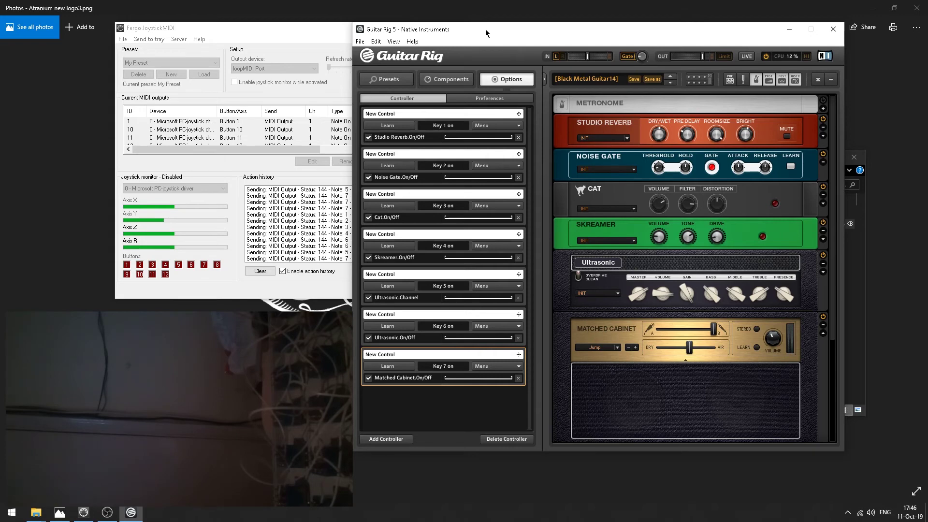
drag(485, 29, 464, 33)
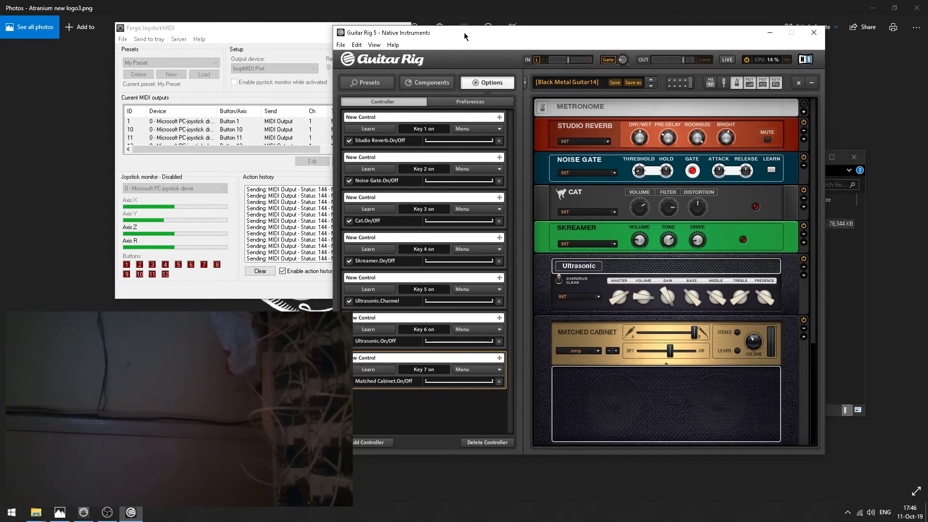